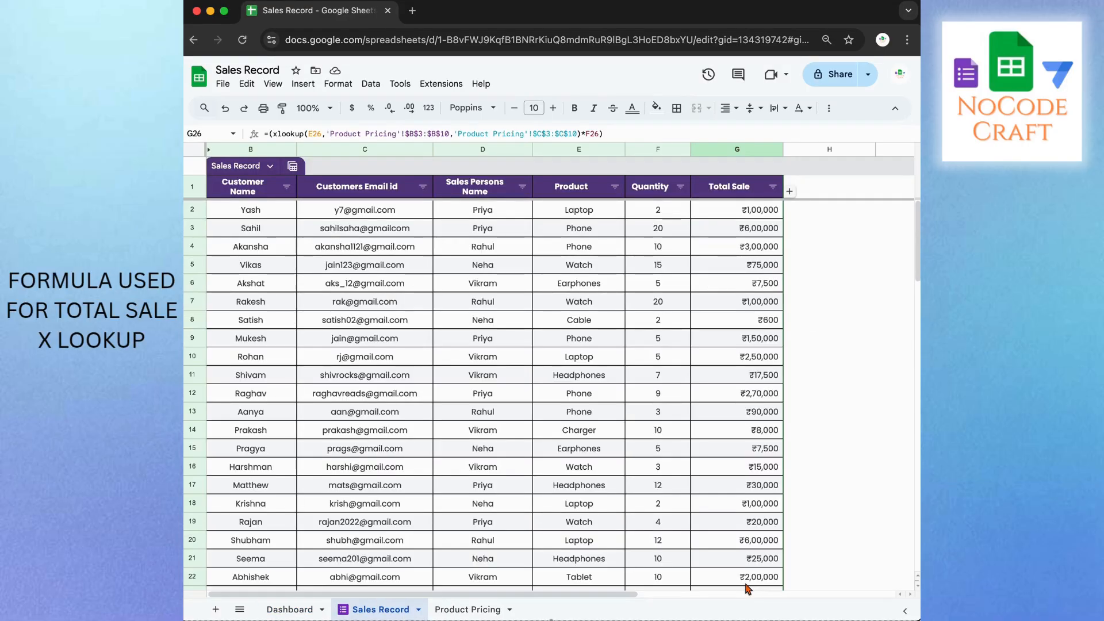
Step: Examine the XLOOKUP formula behind the Total Sale value in cell G26 of the Sales Record sheet
scroll(707, 374, "down", 5)
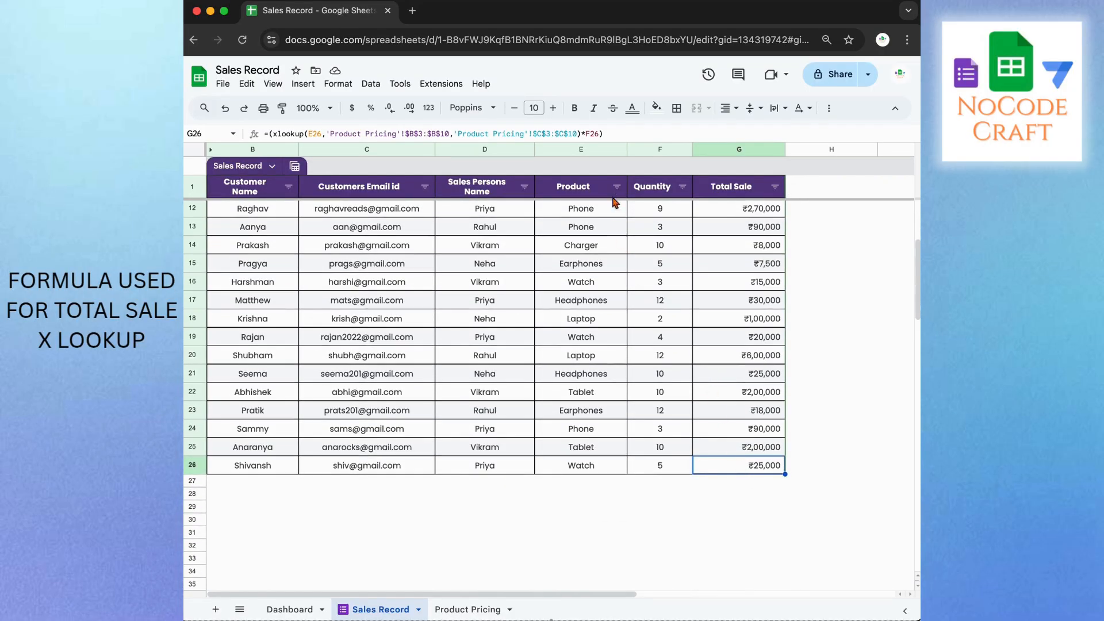
left_click(611, 135)
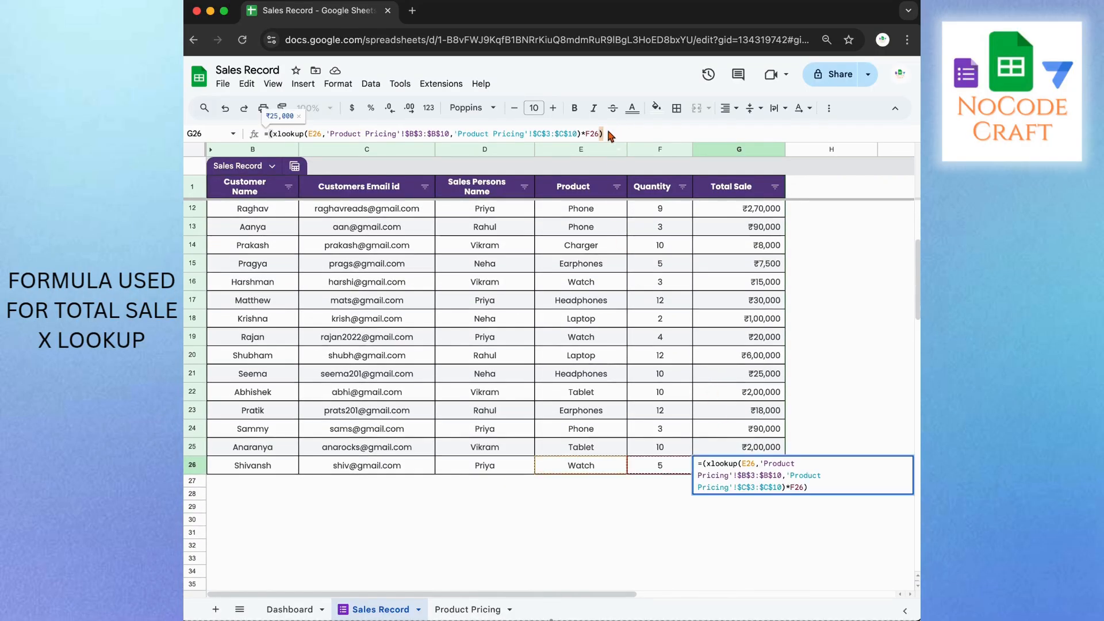
key("super+a")
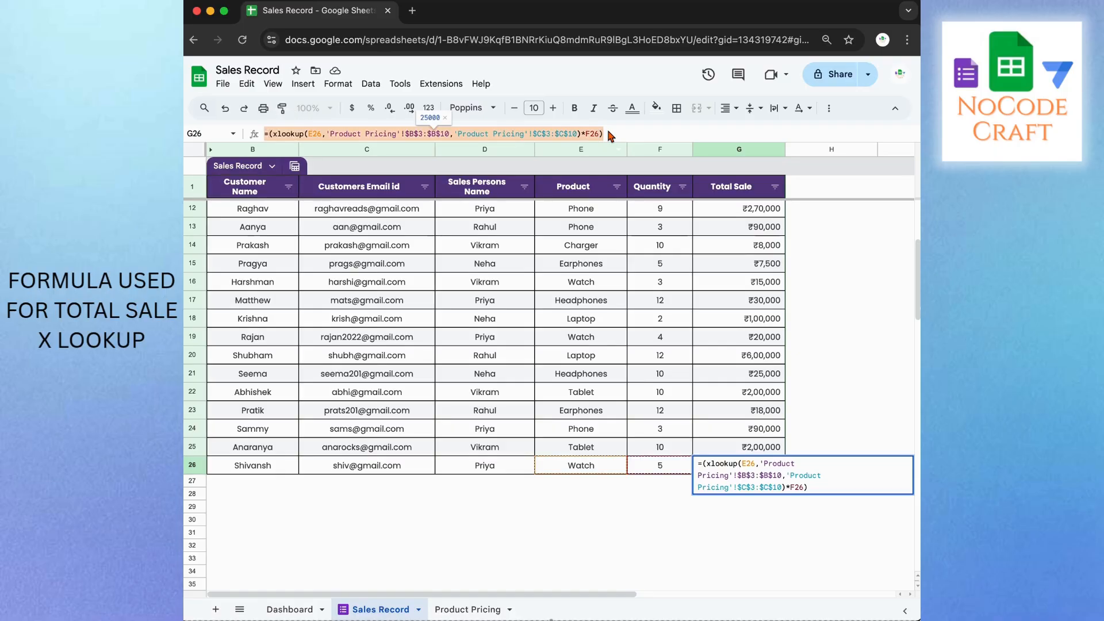
key("Escape")
scroll(748, 587, "up", 5)
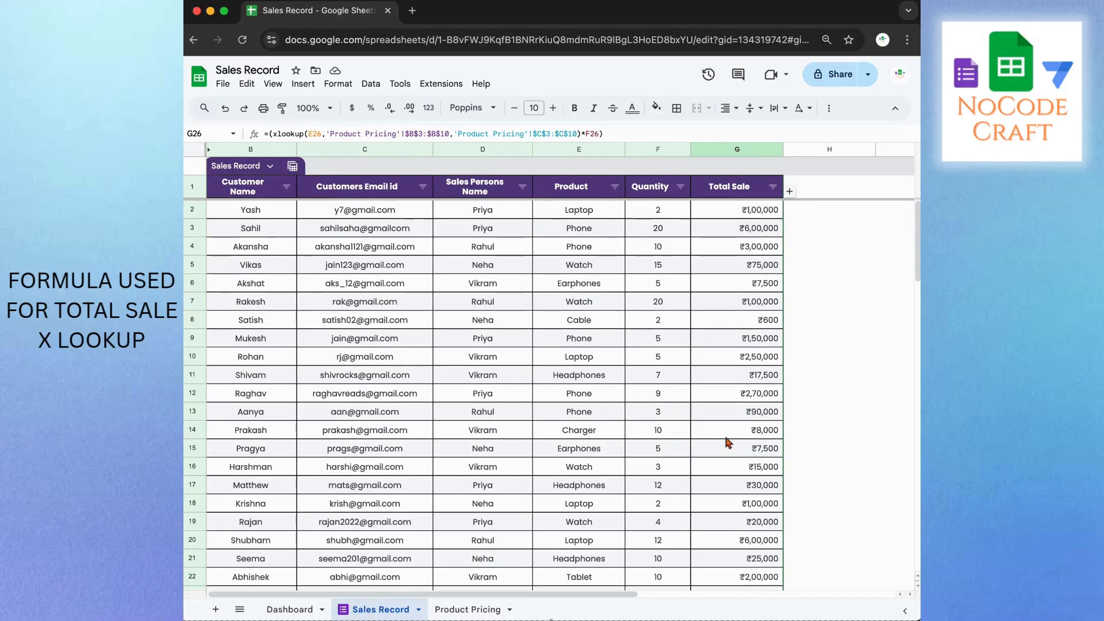
scroll(706, 372, "down", 5)
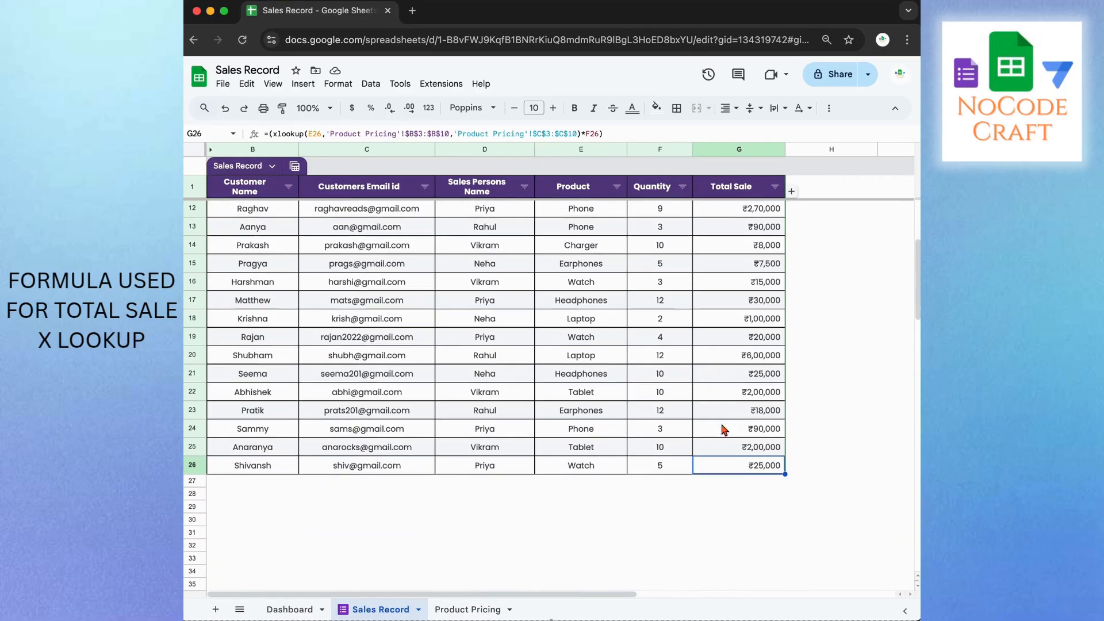
left_click(610, 135)
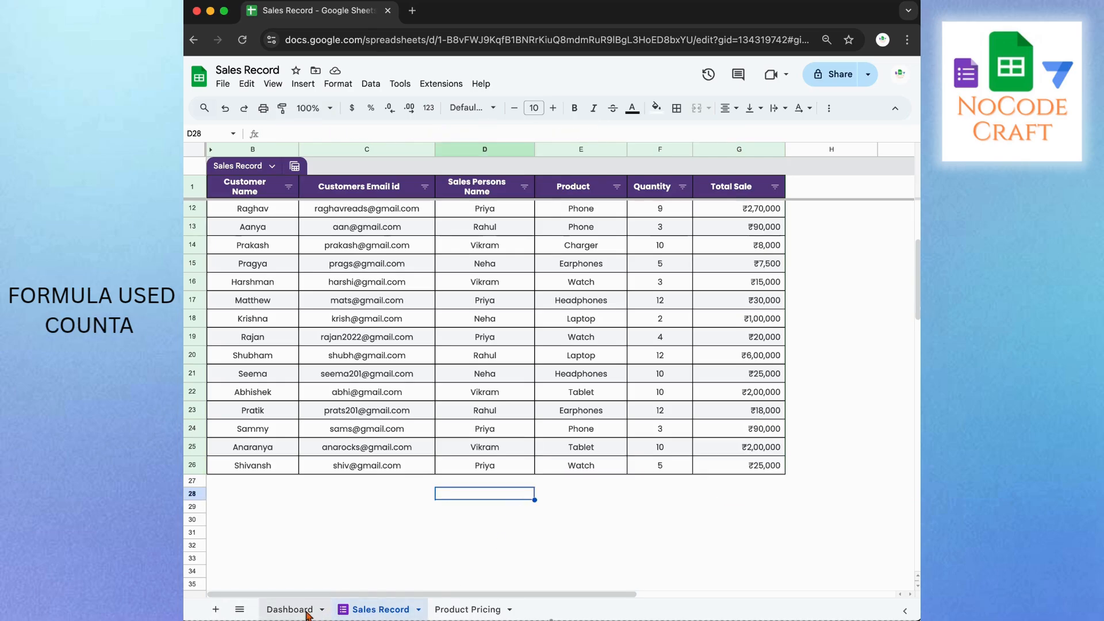
Step: In Dashboard cell B4, enter a COUNTA formula over the Sales Record table's Customer Name column for the total form entries
left_click(293, 608)
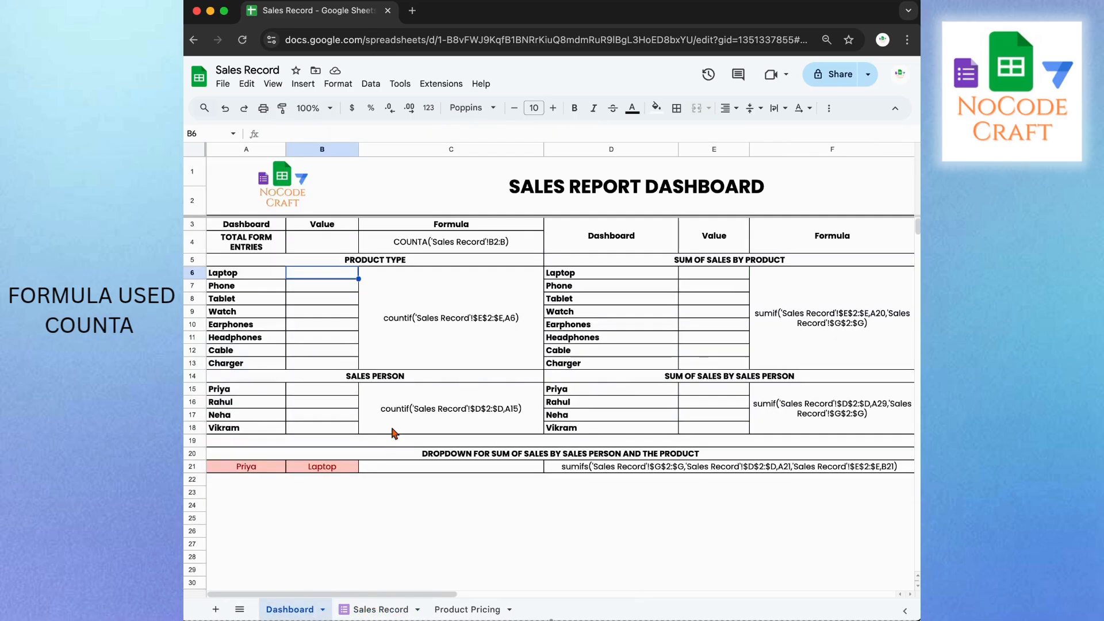
left_click(312, 241)
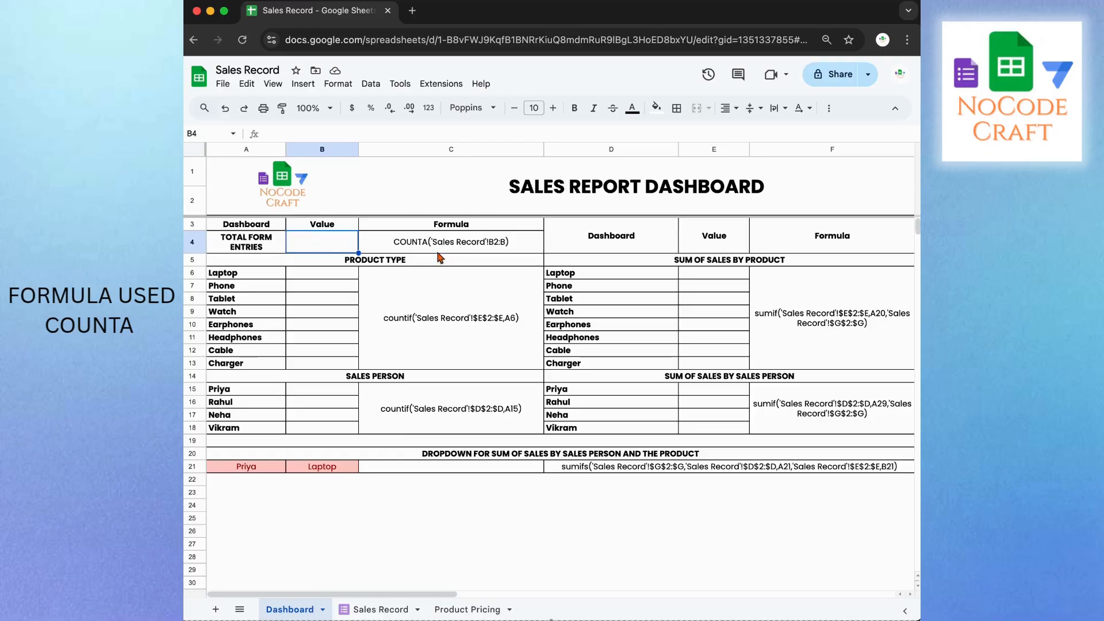
type("=c")
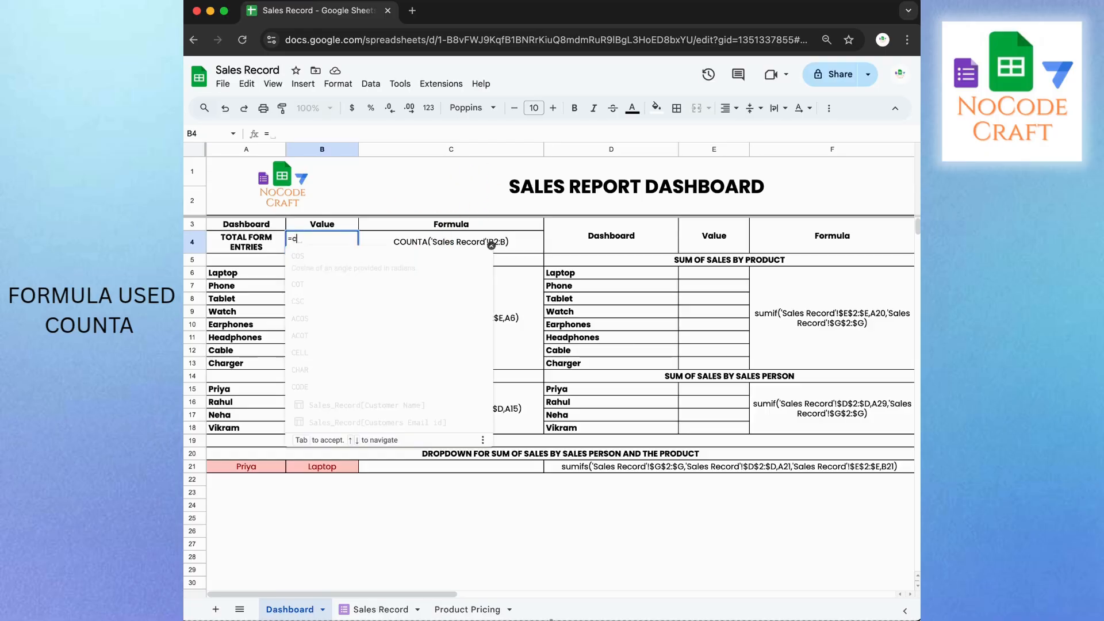
type("ounta(")
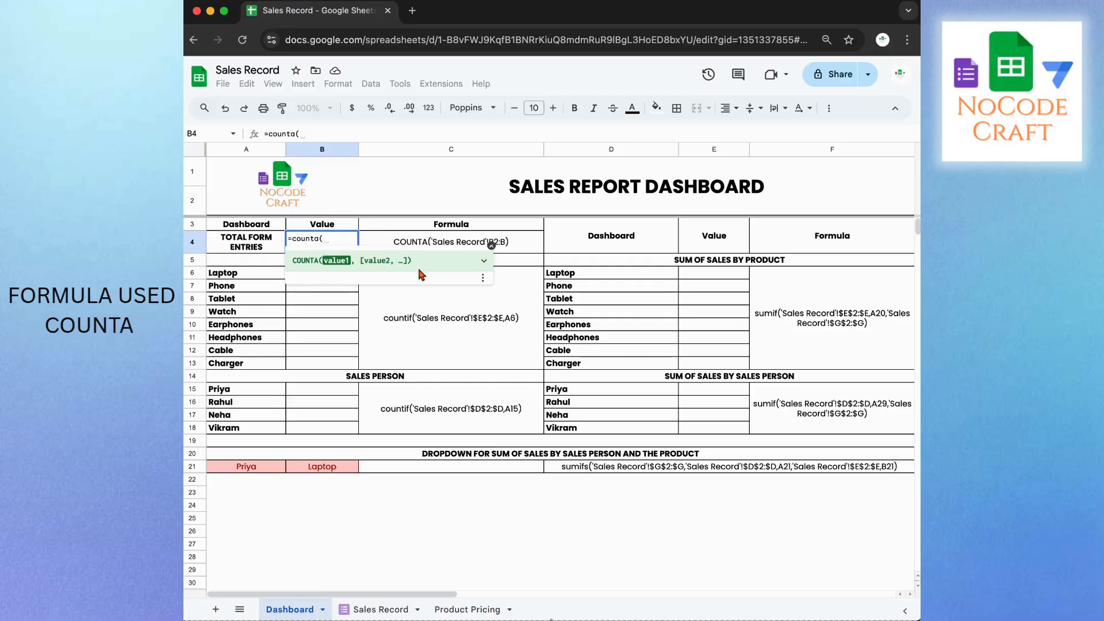
left_click(371, 609)
scroll(371, 236, "up", 5)
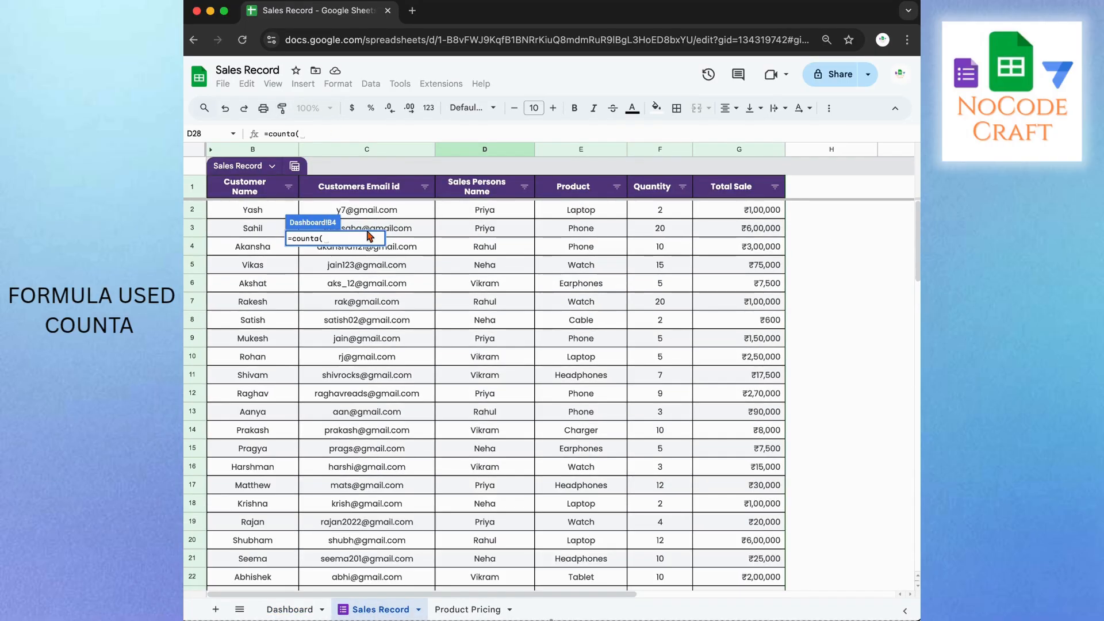
left_click(266, 211)
key("ctrl+shift+Down")
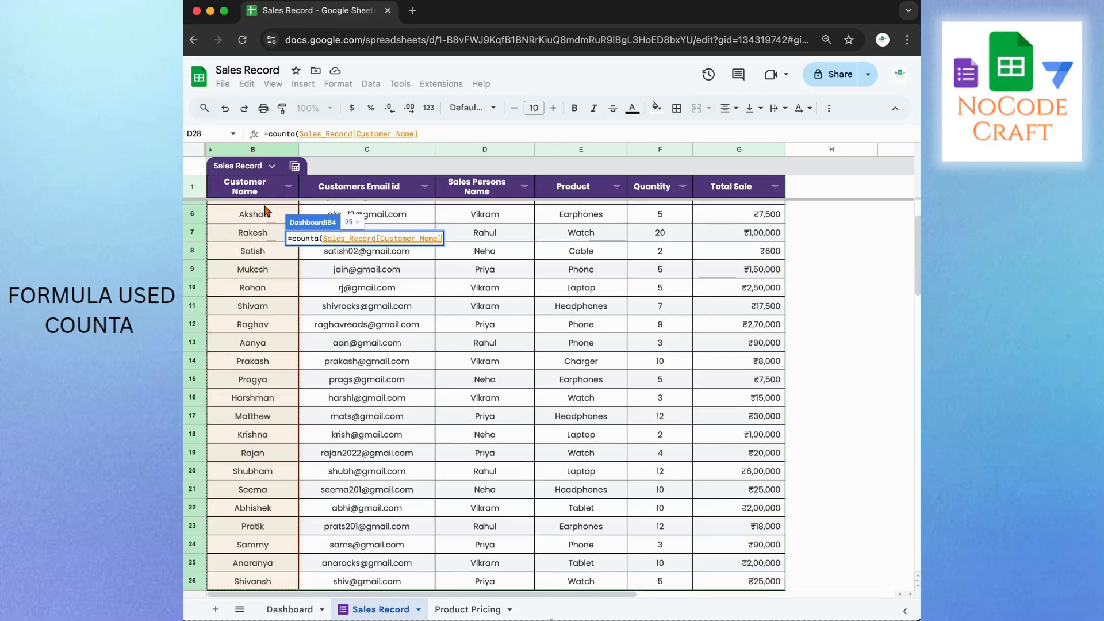
key("Return")
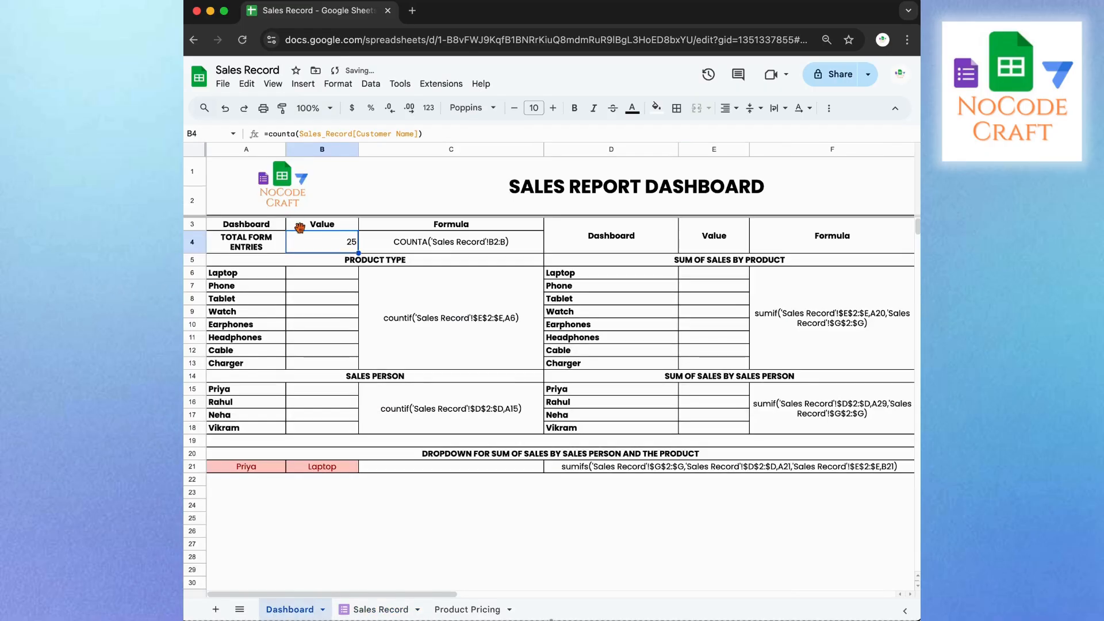
left_click(332, 278)
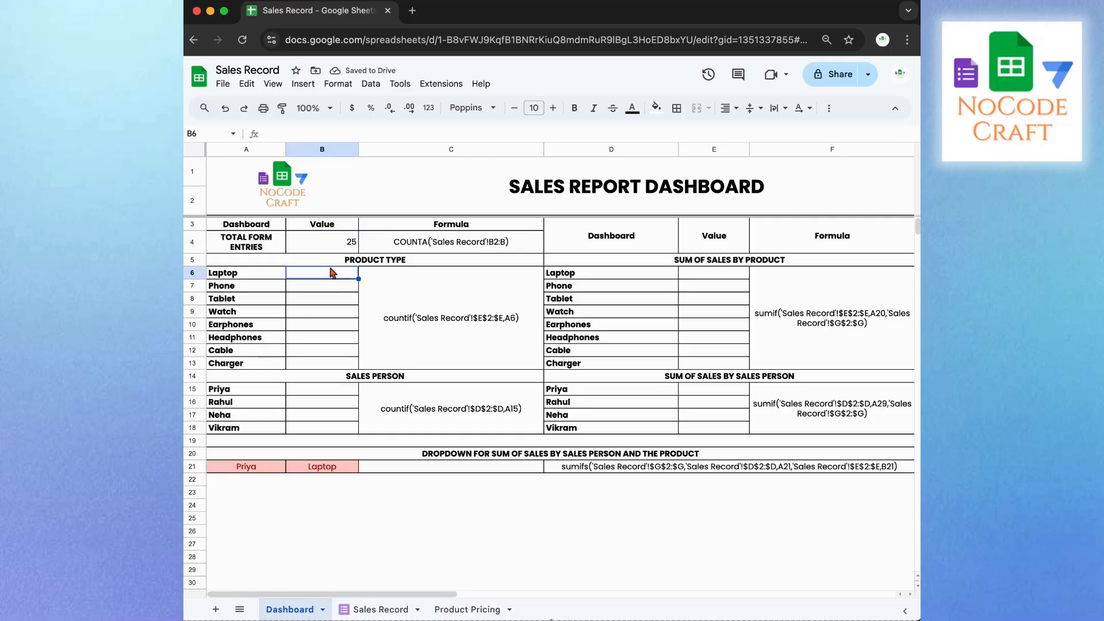
left_click(343, 247)
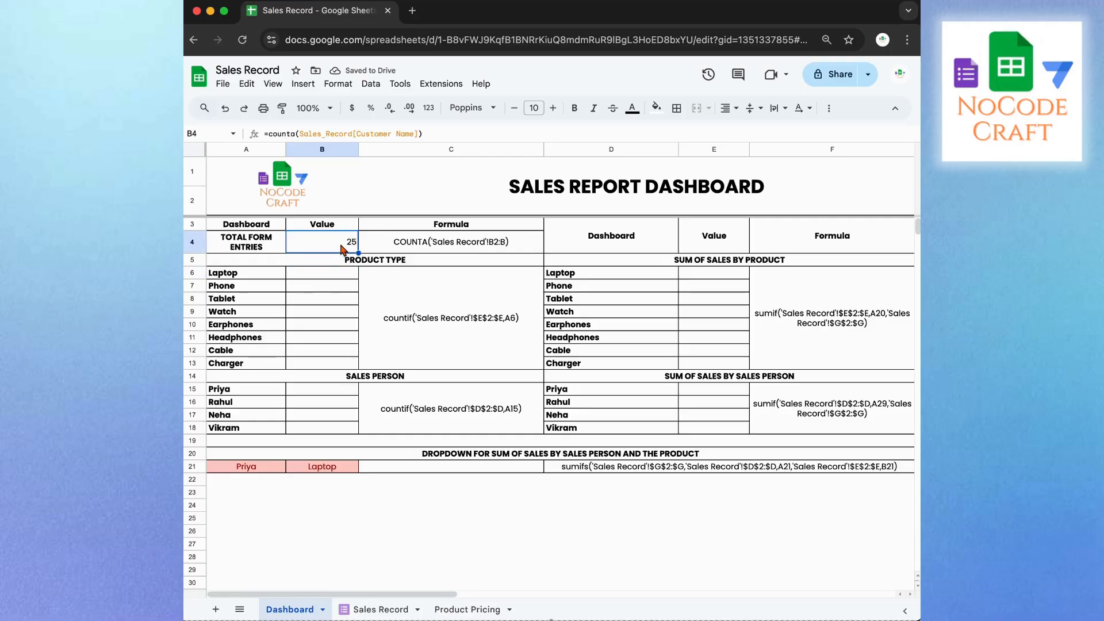
left_click(341, 283)
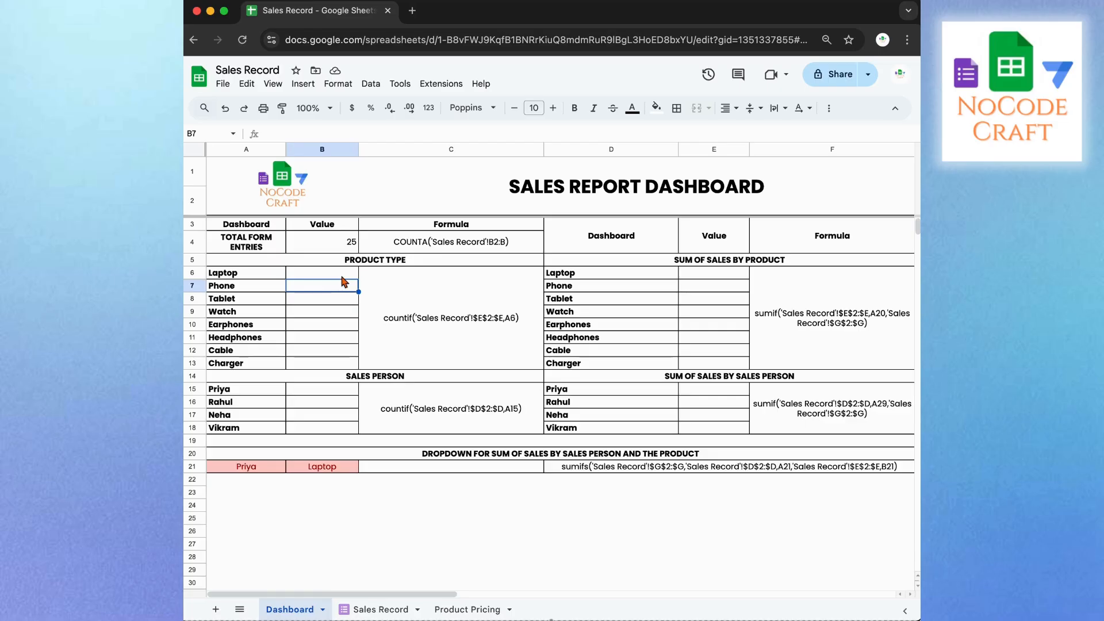
left_click(342, 274)
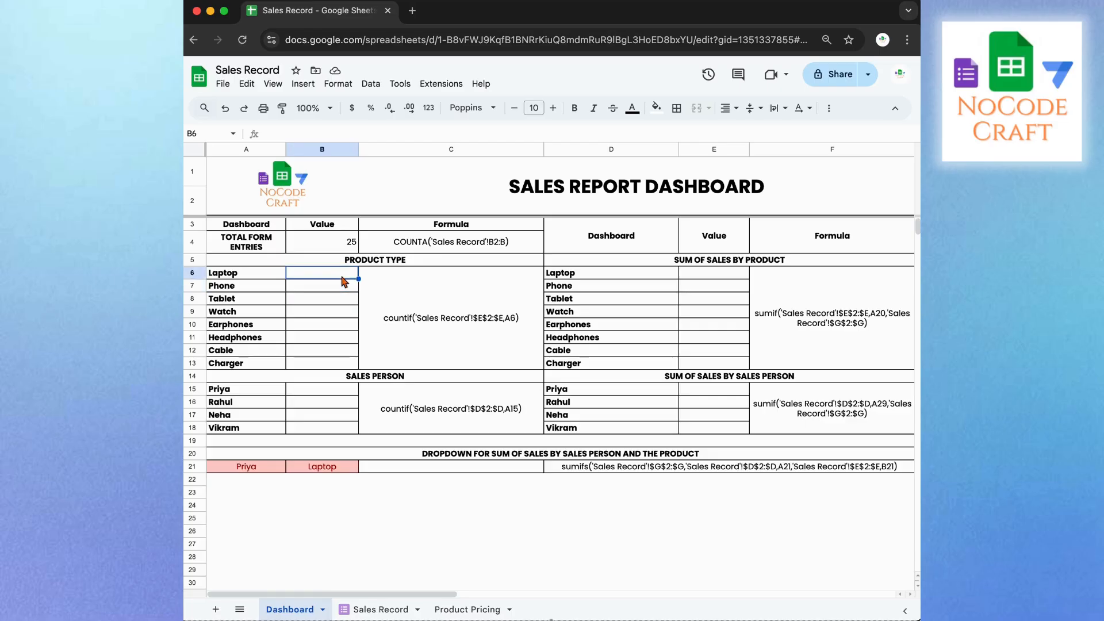
left_click(402, 261)
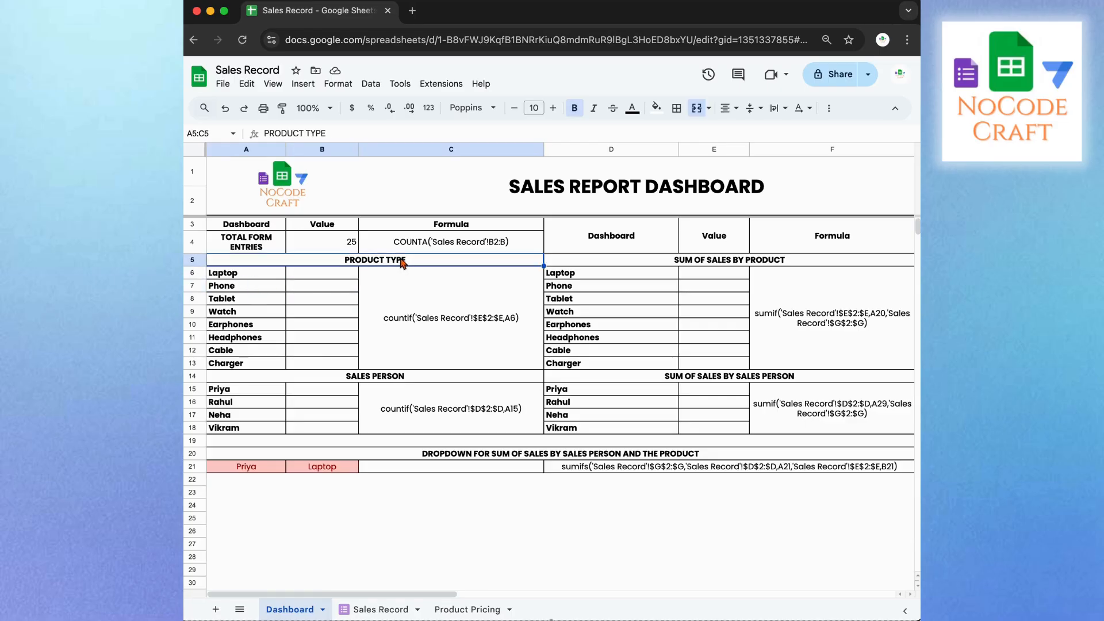
left_click(422, 318)
Step: In Dashboard cell B6, enter =countif('Sales Record'!$E$2:$E,A6) to count the Laptop entries
left_click(344, 277)
type("=")
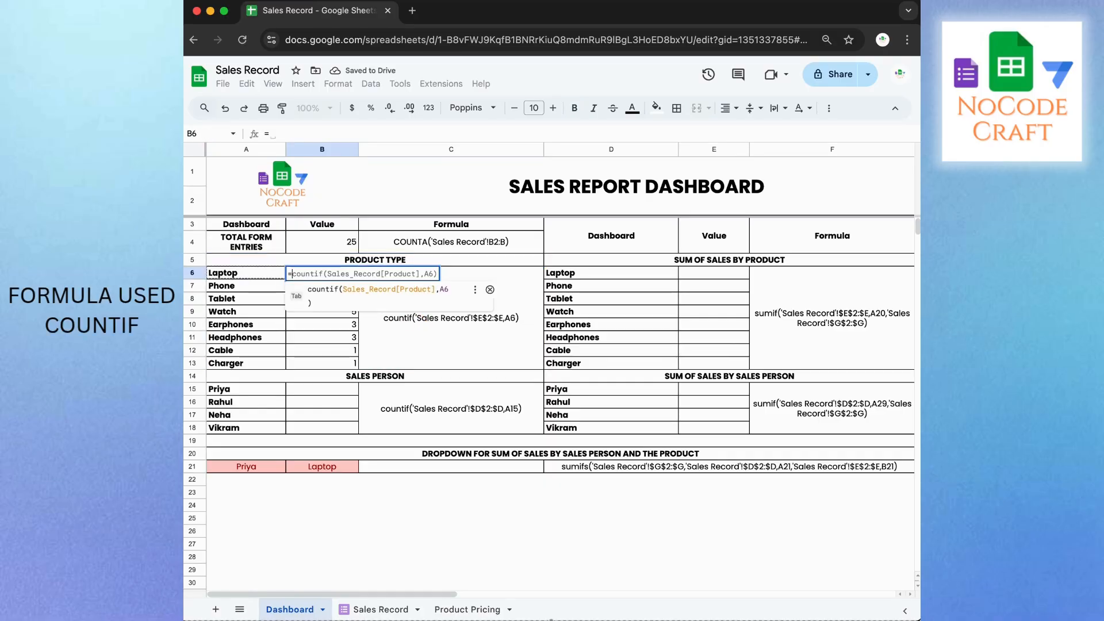
type("countif")
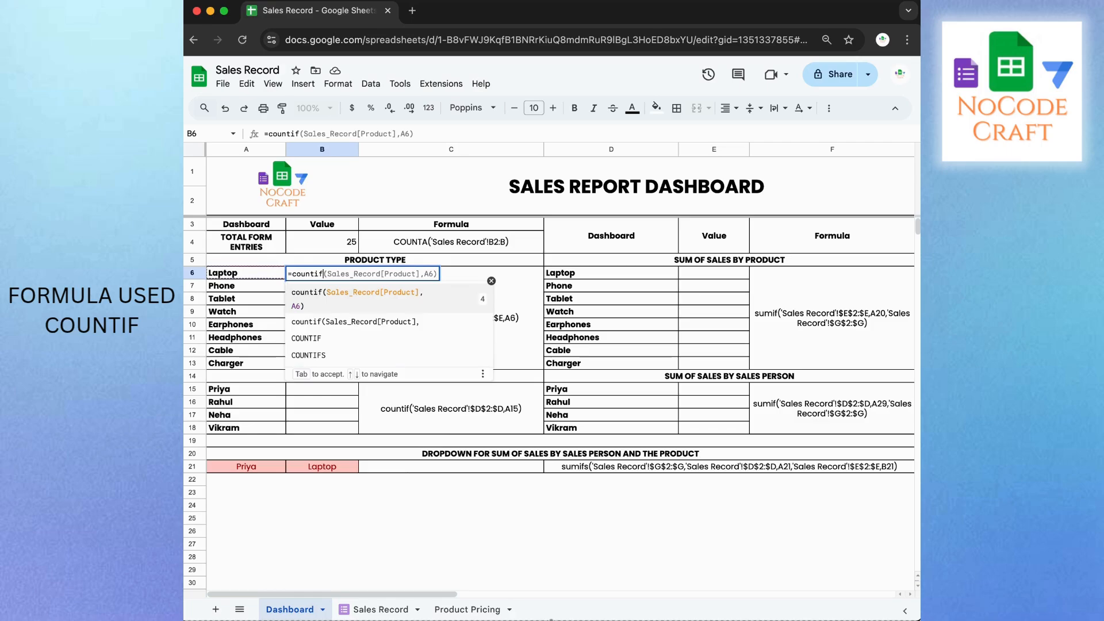
type("(")
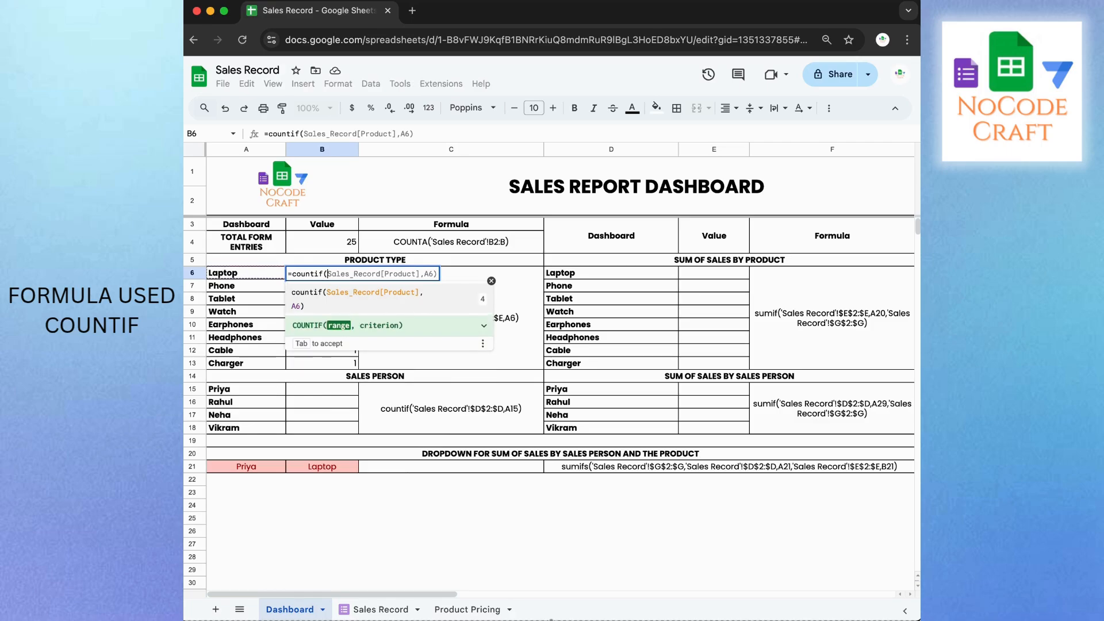
left_click(373, 613)
scroll(432, 253, "up", 2)
left_click(571, 213)
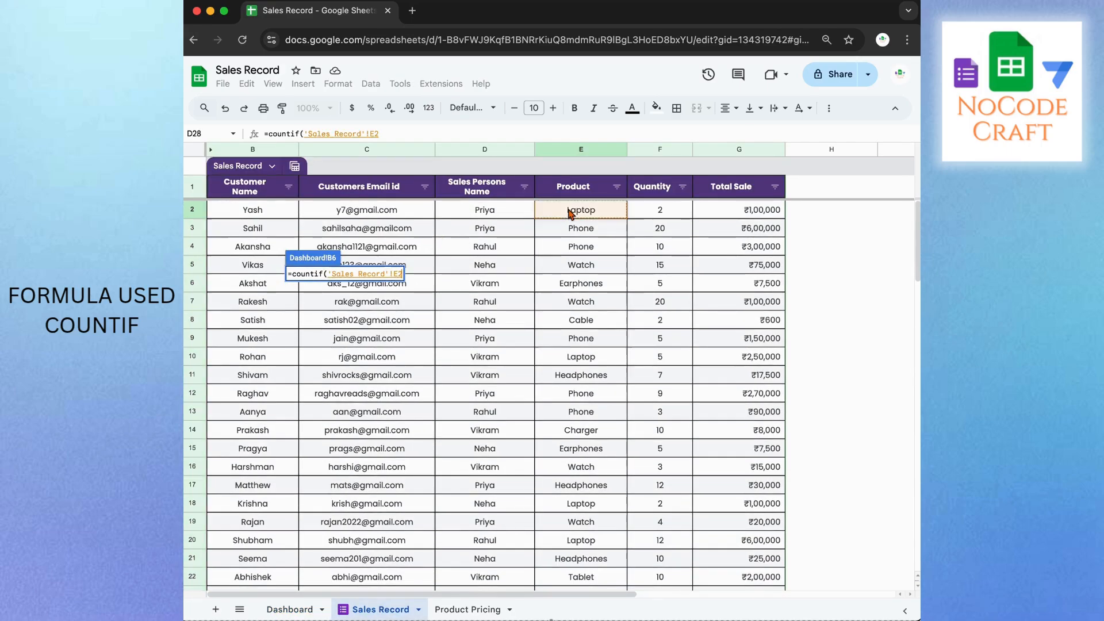
type(":E")
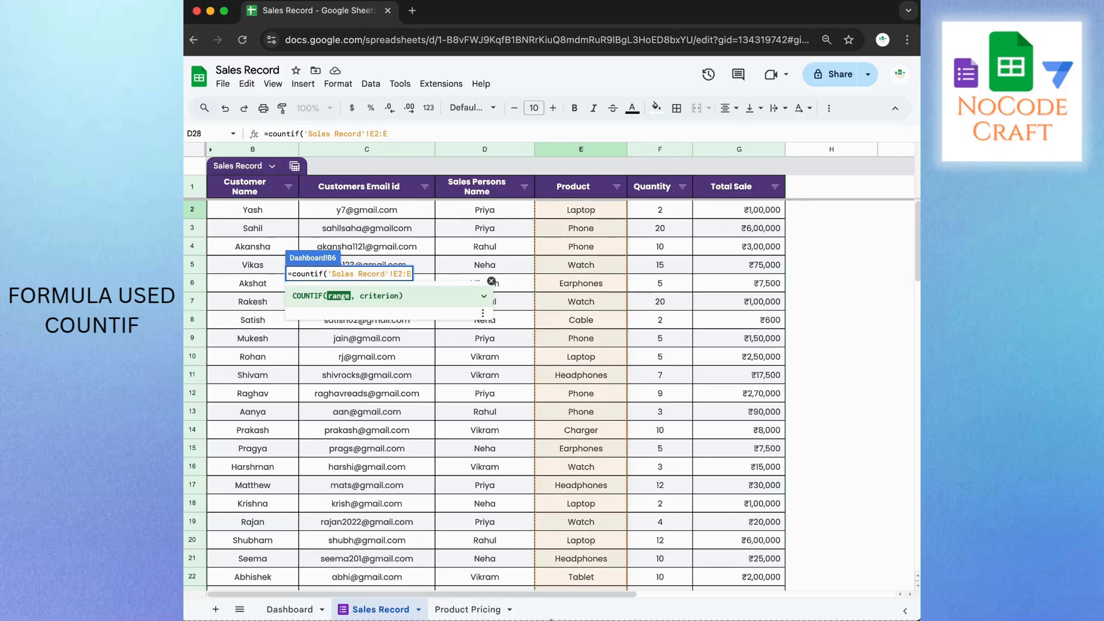
key("F4")
type(",")
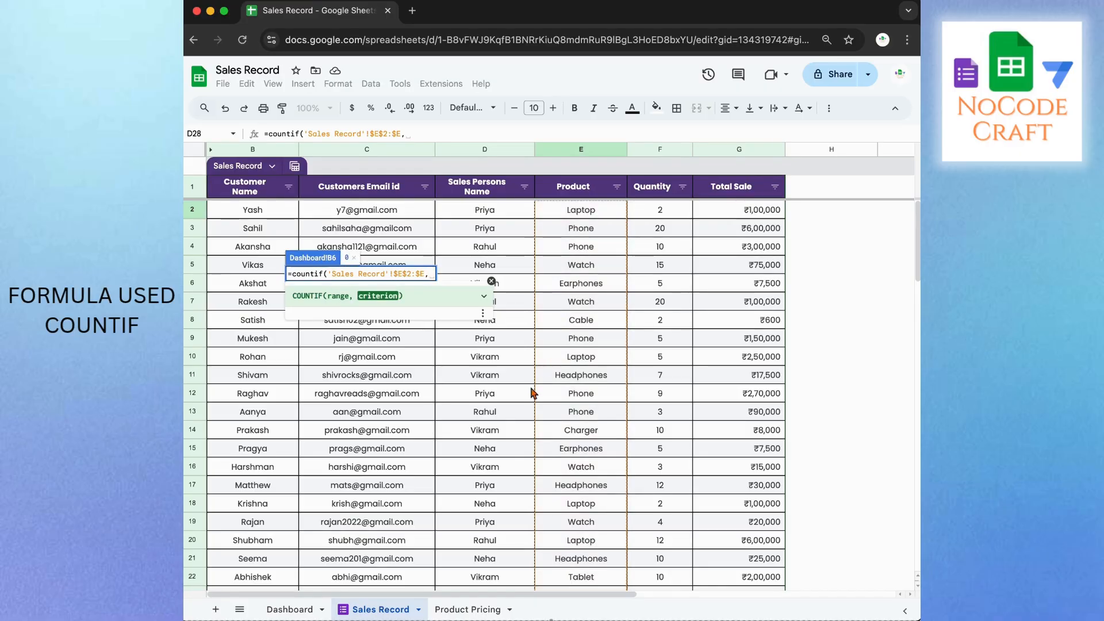
left_click(290, 610)
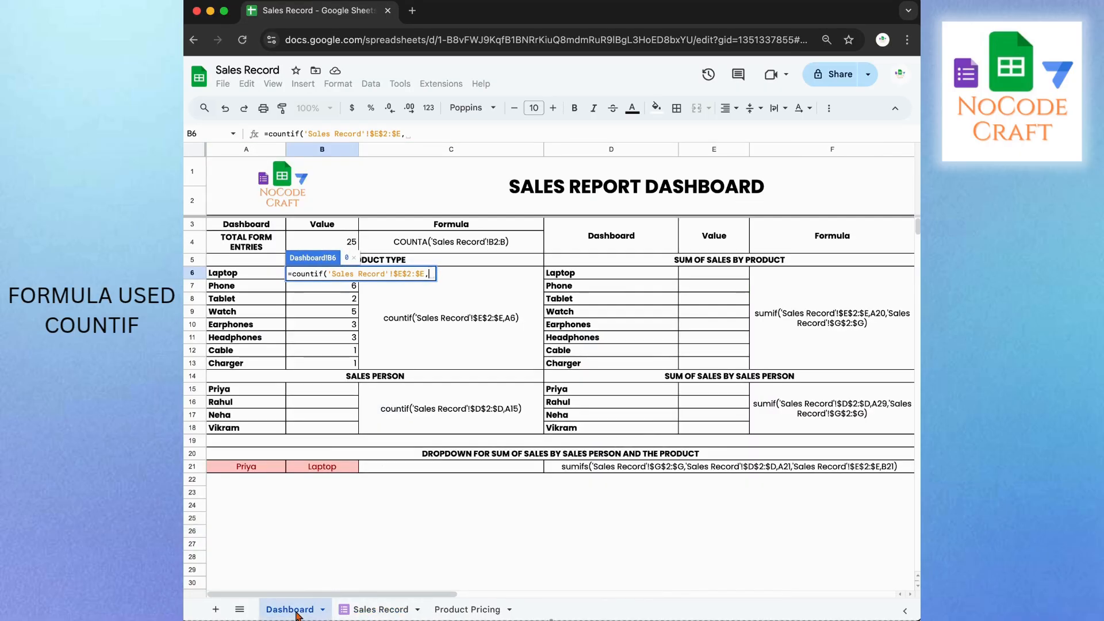
left_click(250, 278)
key("Return")
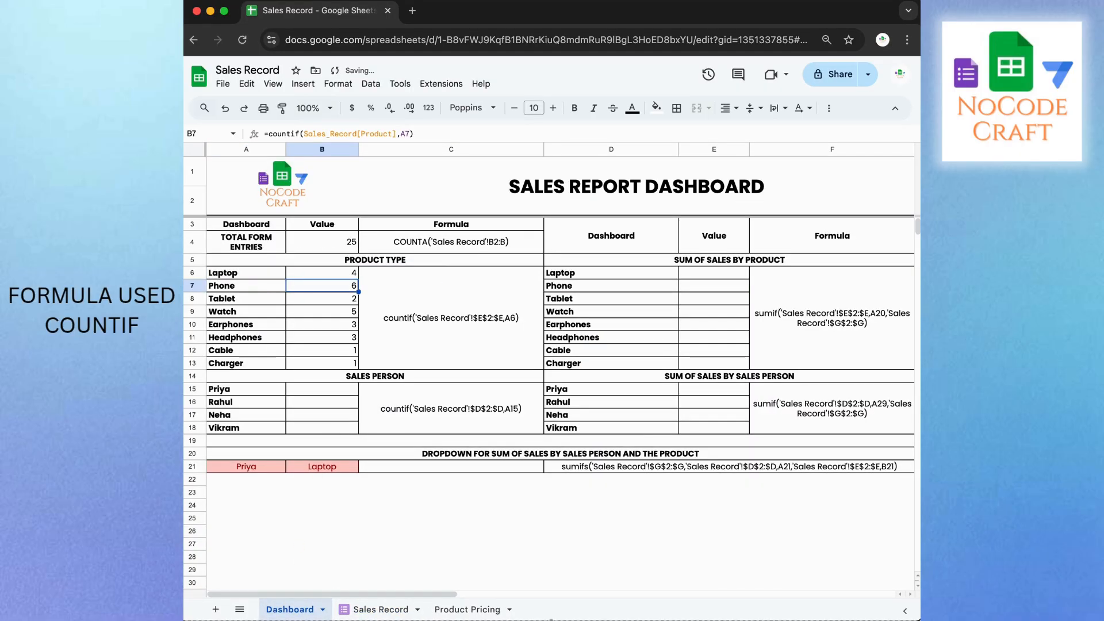
Step: Fill the COUNTIF formula from B6 down through B13 for the remaining product types
left_click(317, 274)
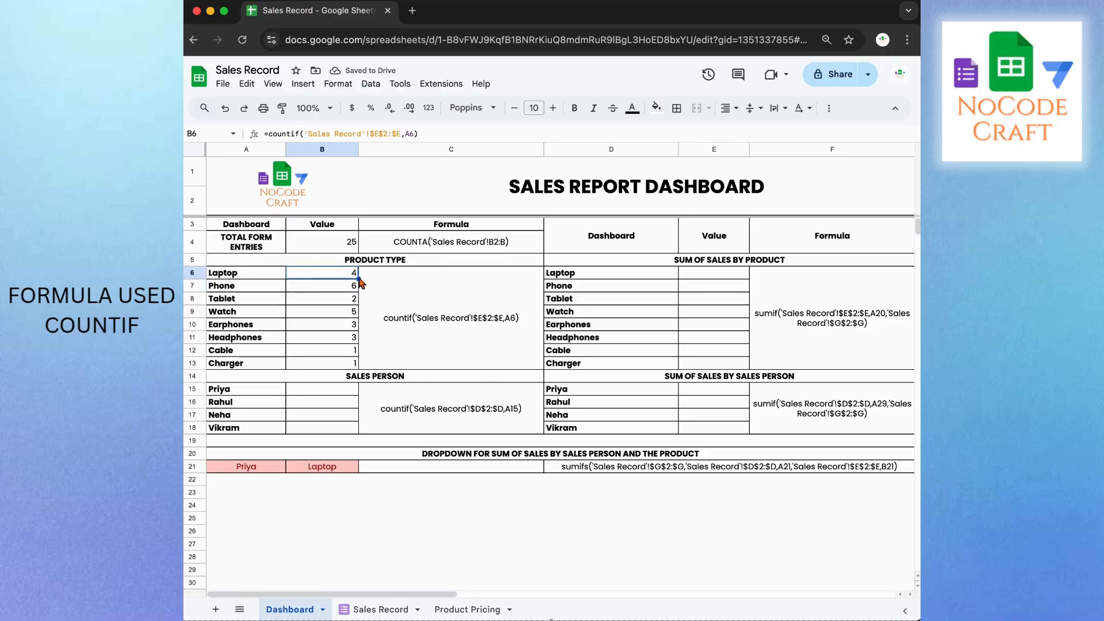
left_click_drag(359, 279, 368, 370)
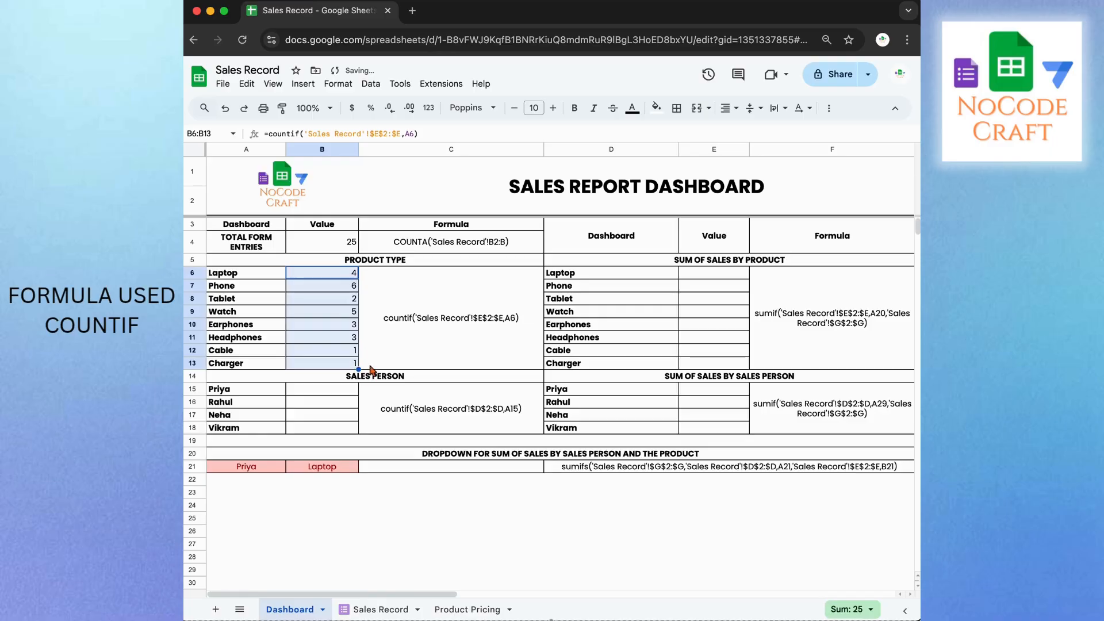
left_click(417, 425)
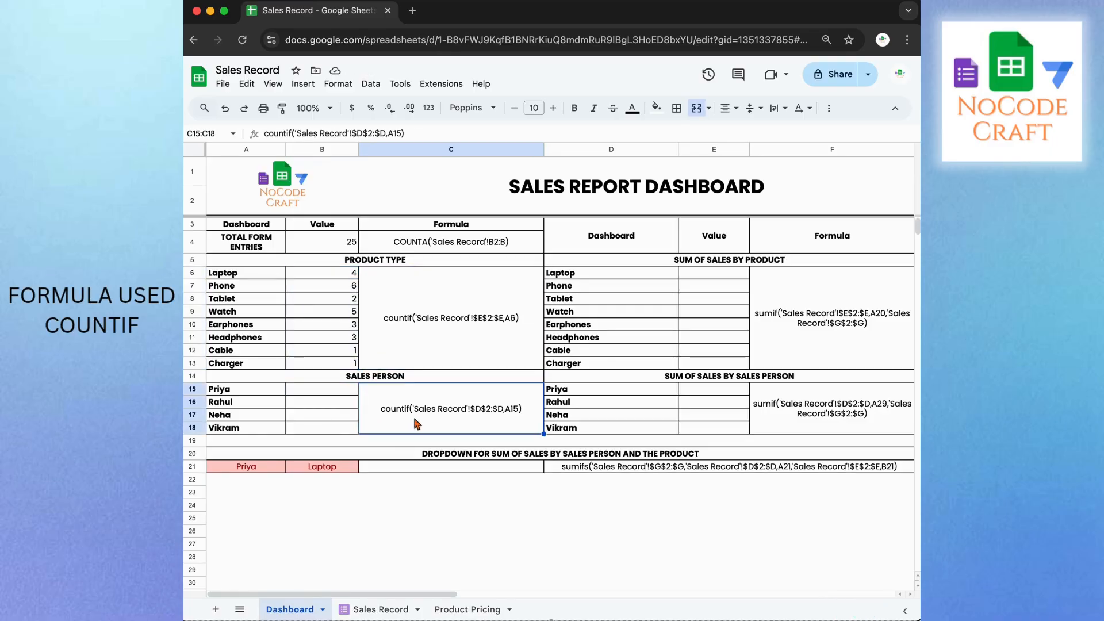
Step: In Dashboard cell B15, enter =countif('Sales Record'!$D$2:$D,A15) and fill it down through B18 to count the entries per sales person
left_click(351, 388)
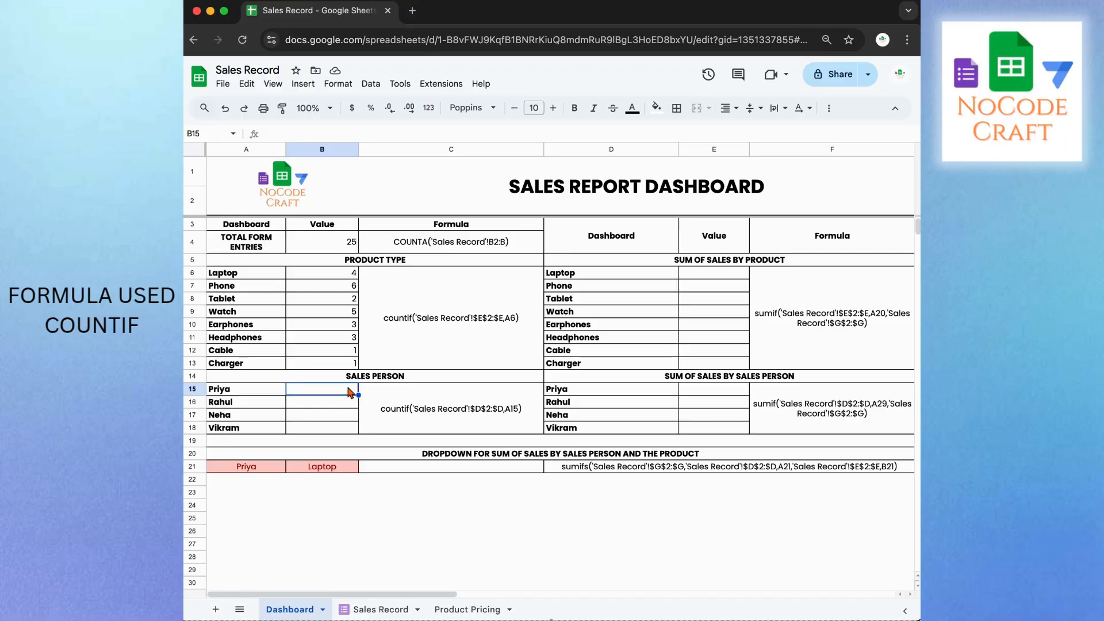
type("=countif(")
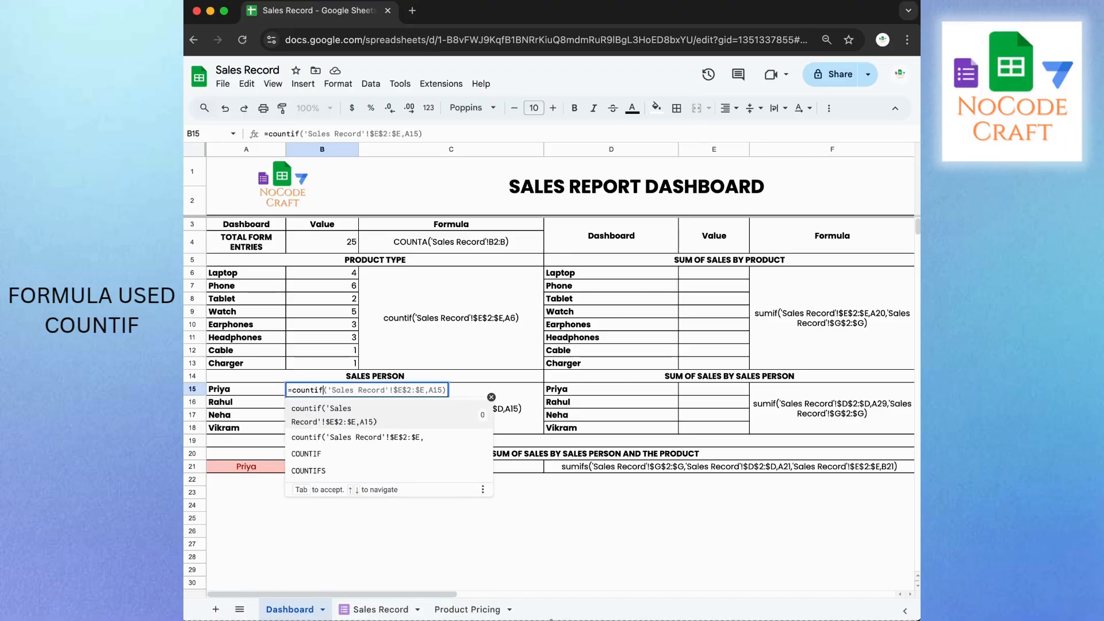
left_click(381, 610)
left_click(489, 214)
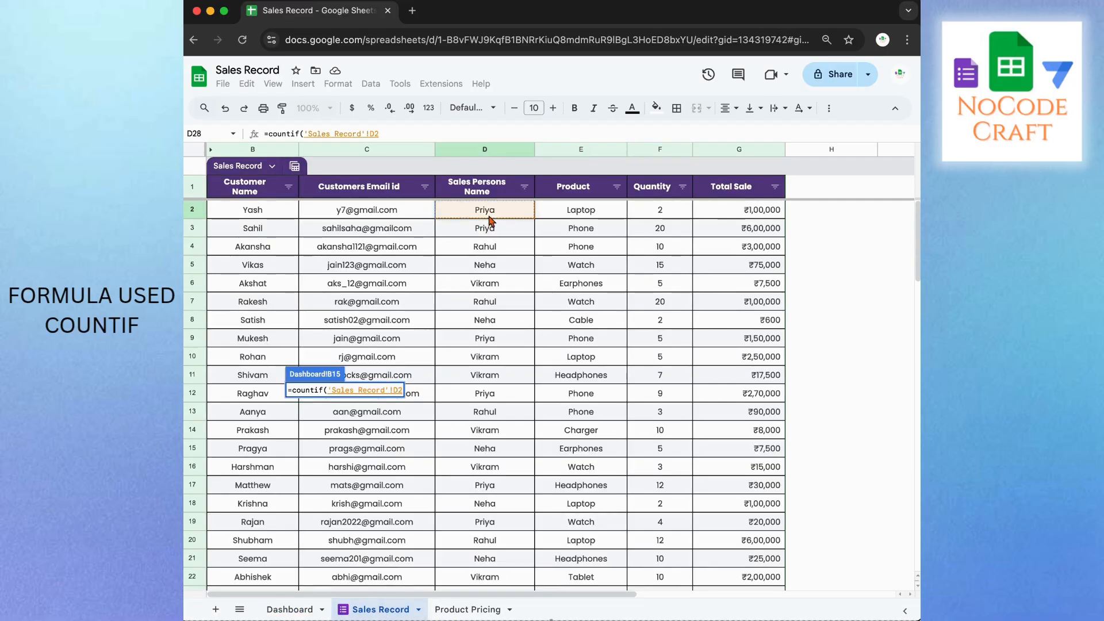
type(":D")
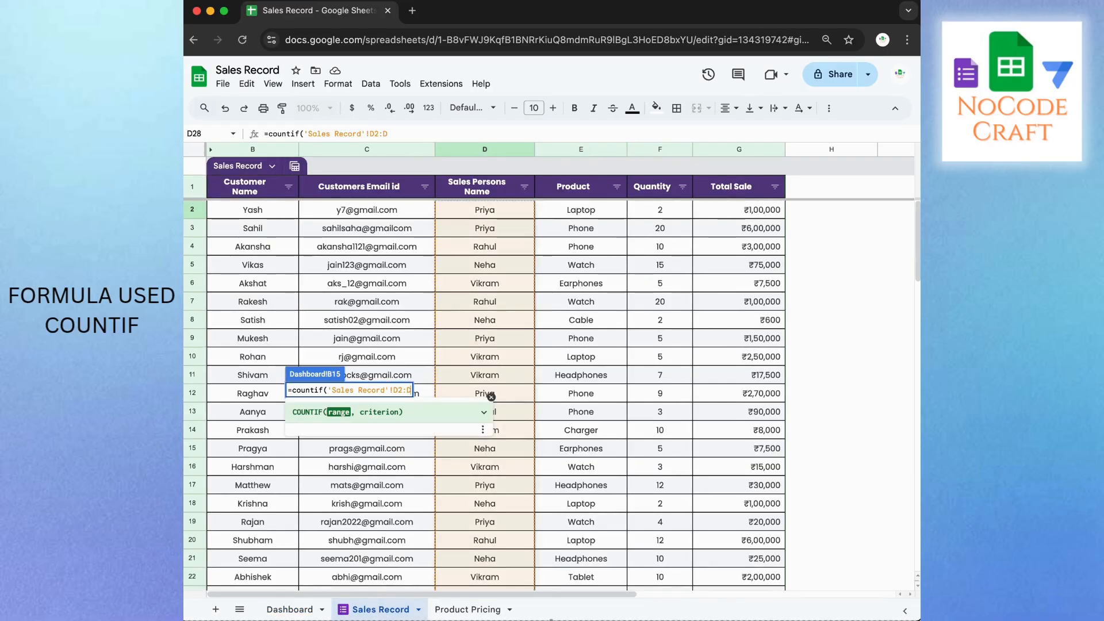
key("F4")
type(",")
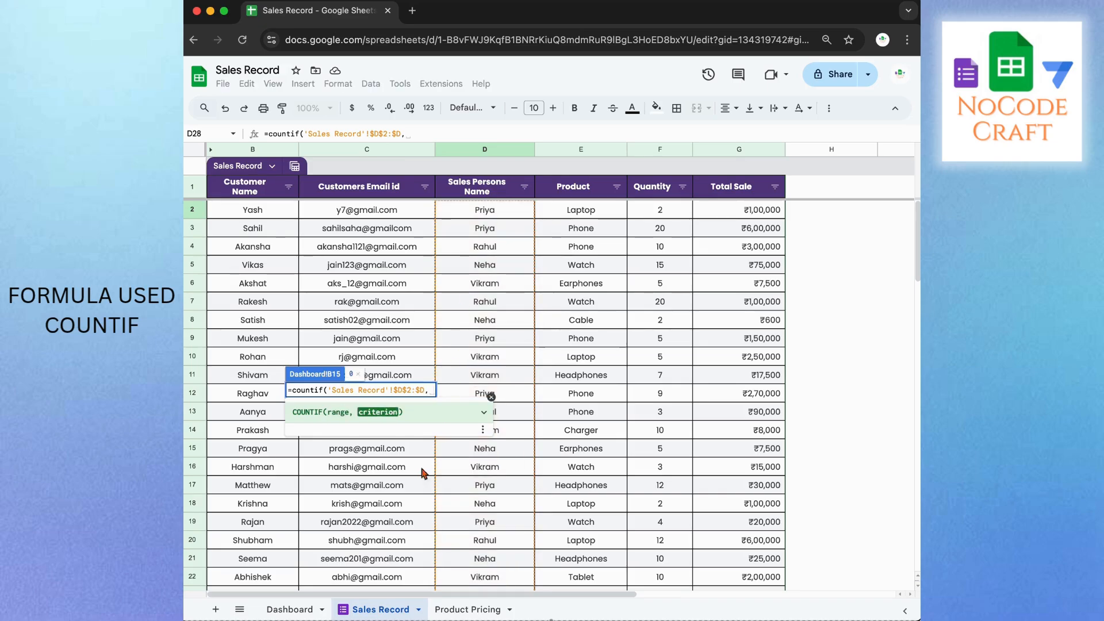
left_click(310, 611)
left_click(264, 392)
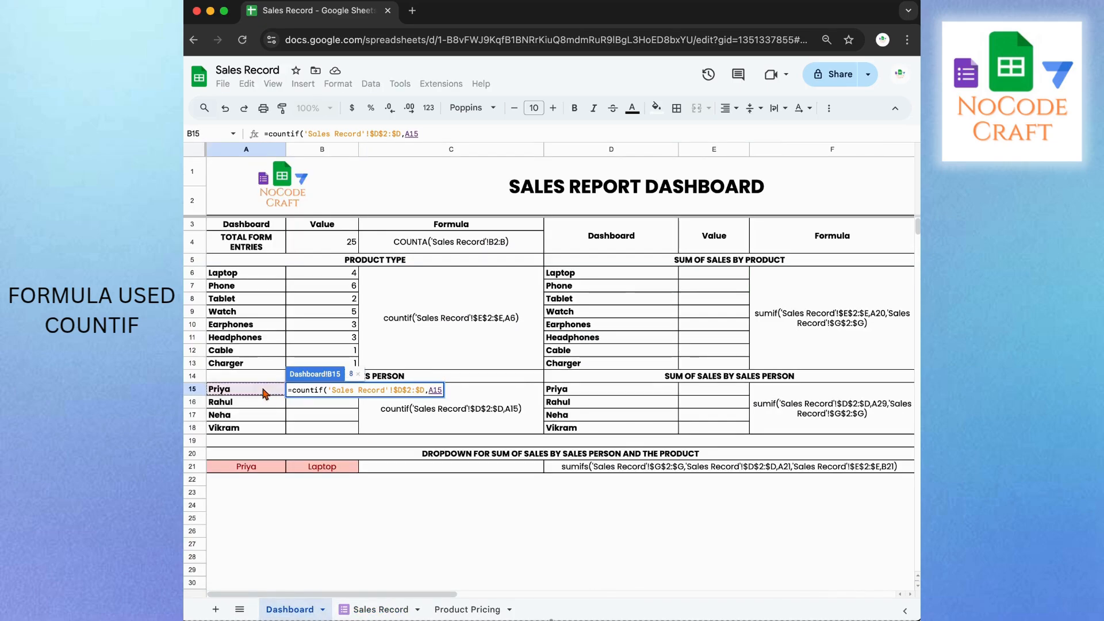
key("Return")
left_click(356, 393)
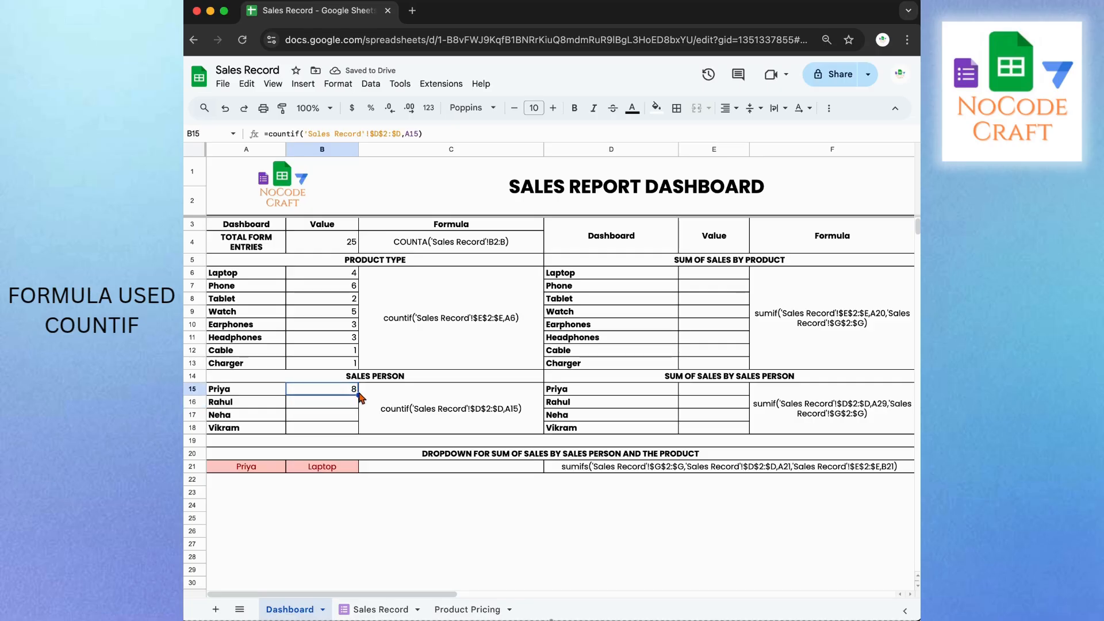
left_click_drag(357, 396, 359, 428)
Step: In Dashboard cell E6, start a SUMIF formula with the Product column 'Sales Record'!$E$2:$E as its range
left_click(662, 278)
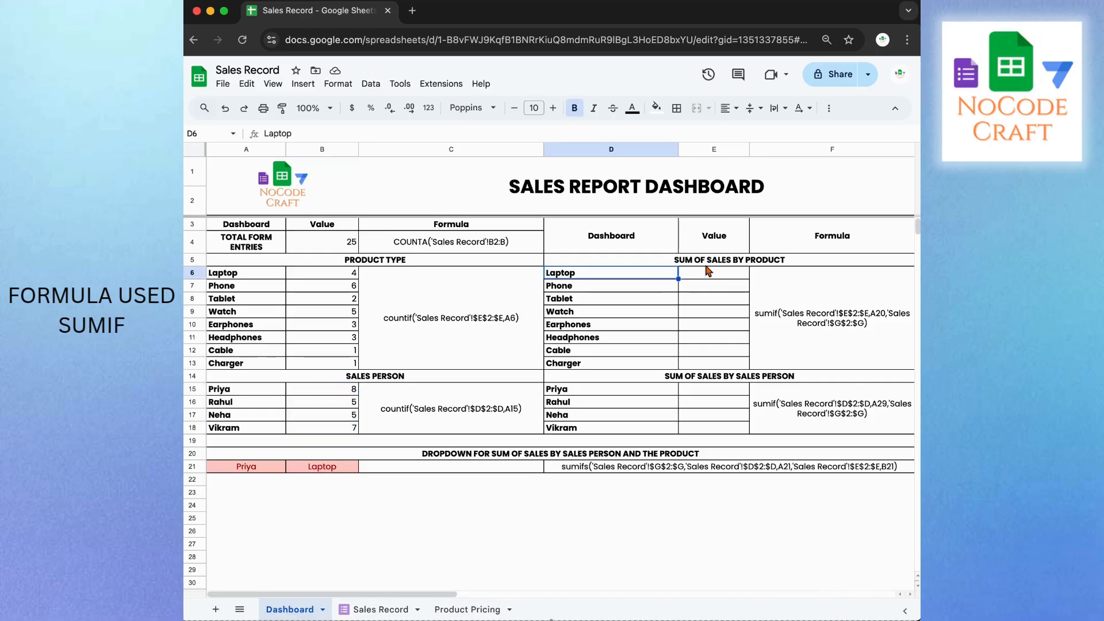
left_click(715, 261)
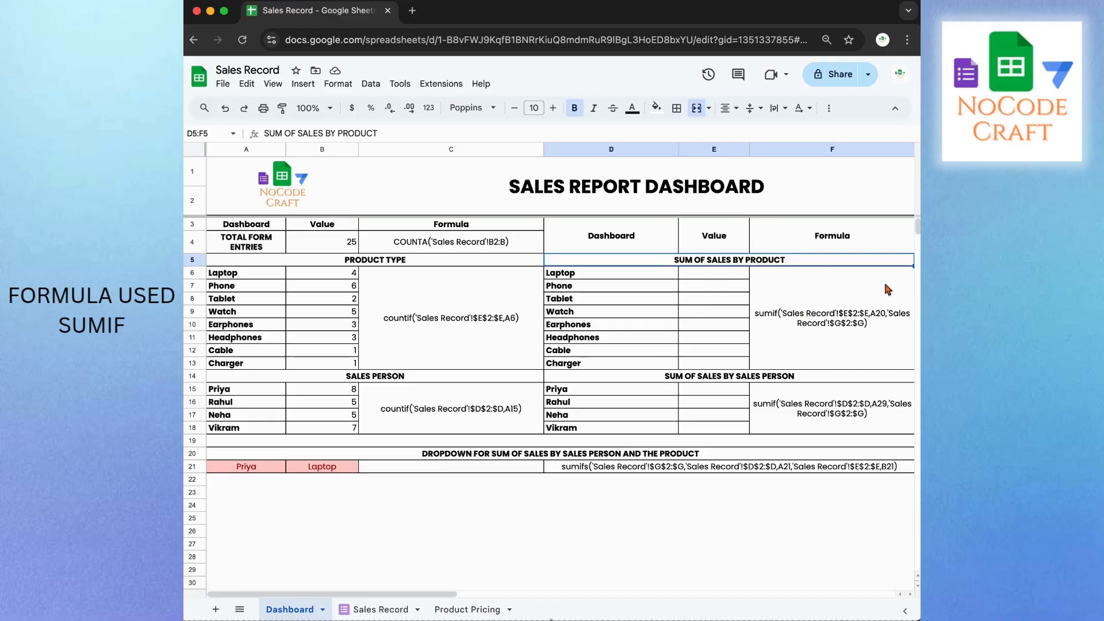
left_click(747, 274)
type("=sum")
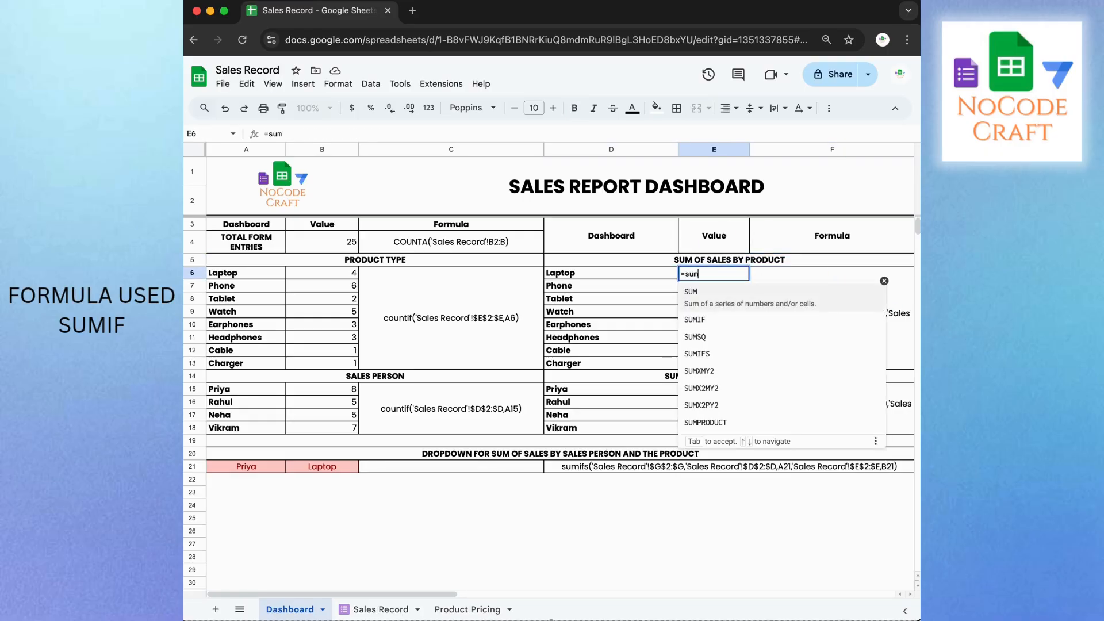
type("id(")
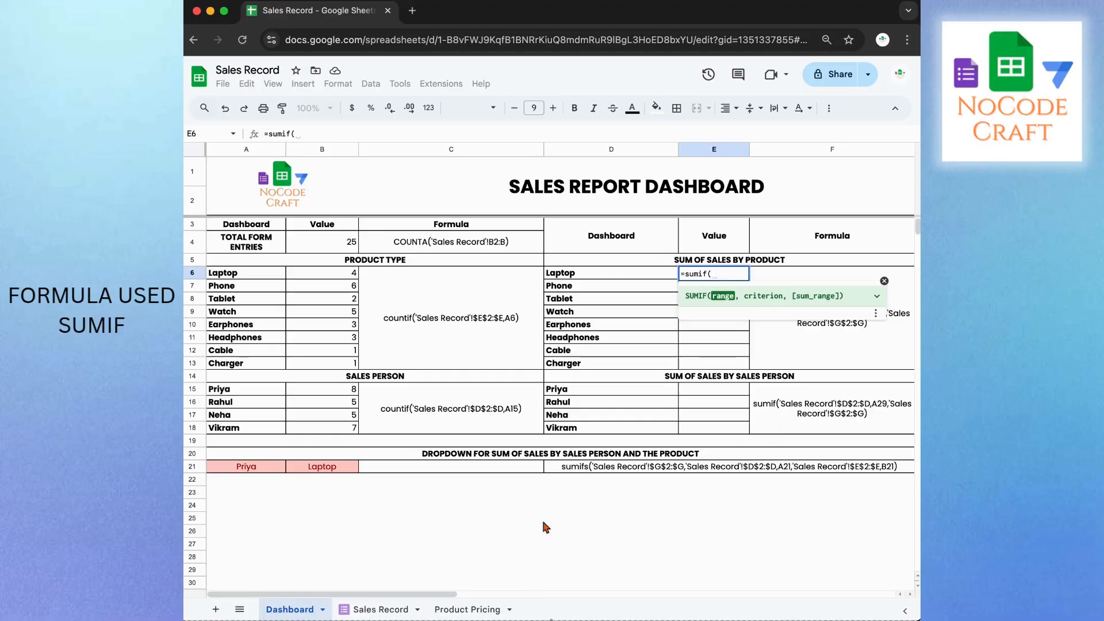
left_click(405, 608)
left_click(614, 214)
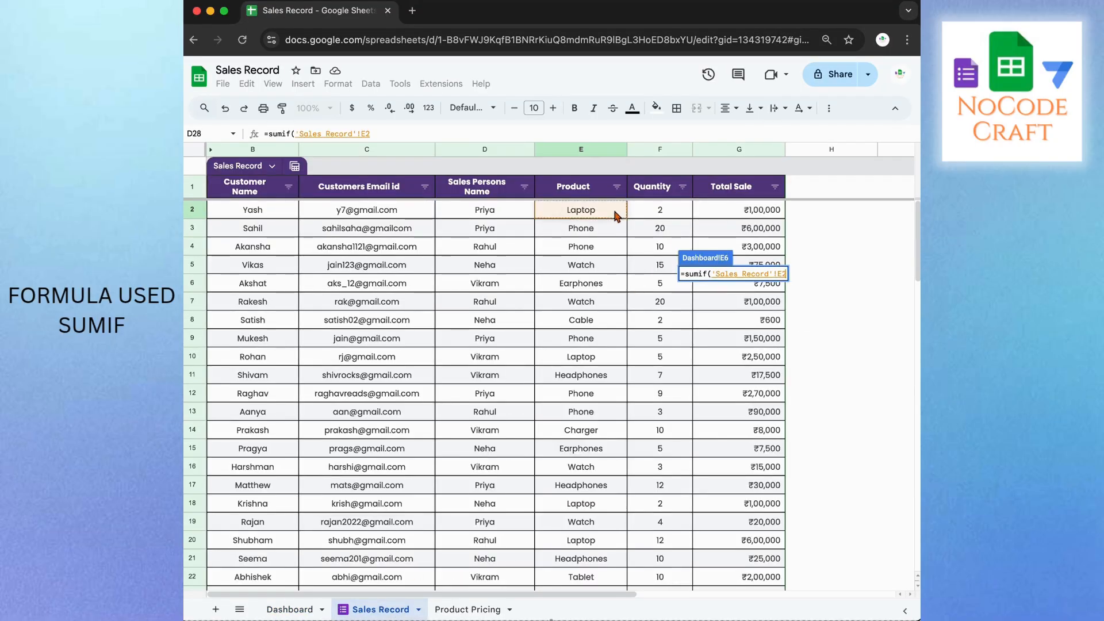
type(":E")
key("F4")
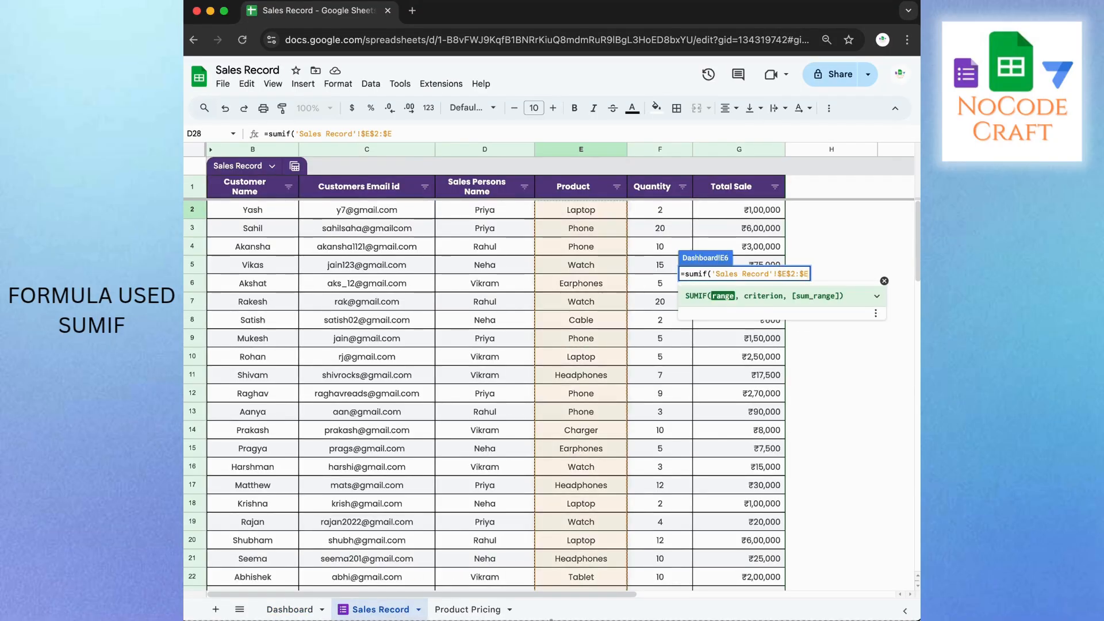
type(",")
Step: Complete the E6 SUMIF with criterion D6 and sum range 'Sales Record'!$G$2:$G, and fill it down through E13
left_click(288, 609)
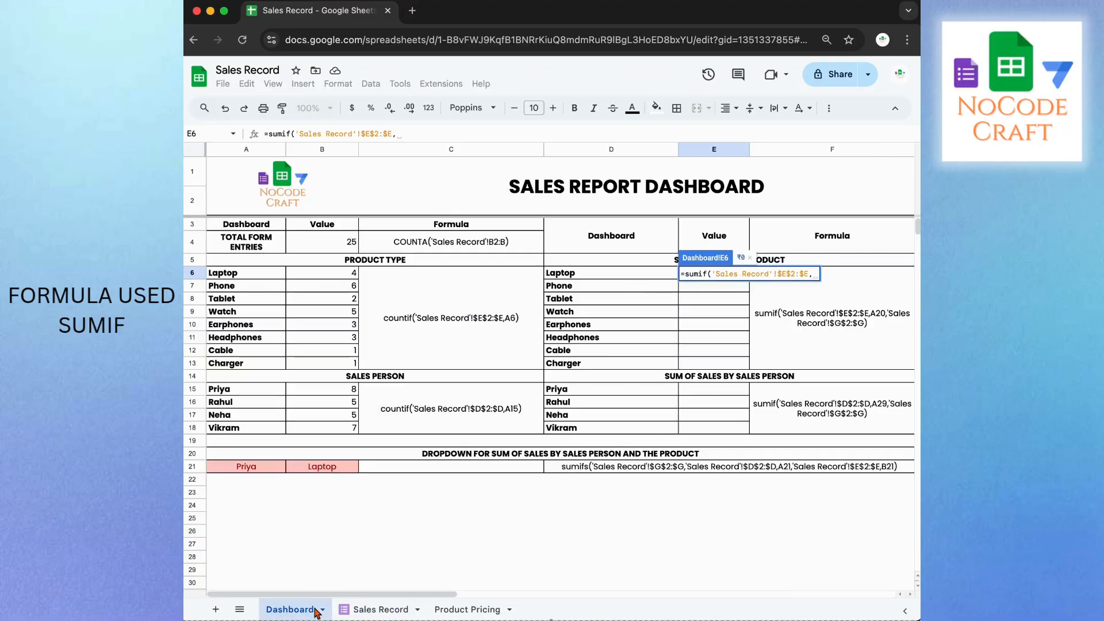
left_click(605, 277)
type(",")
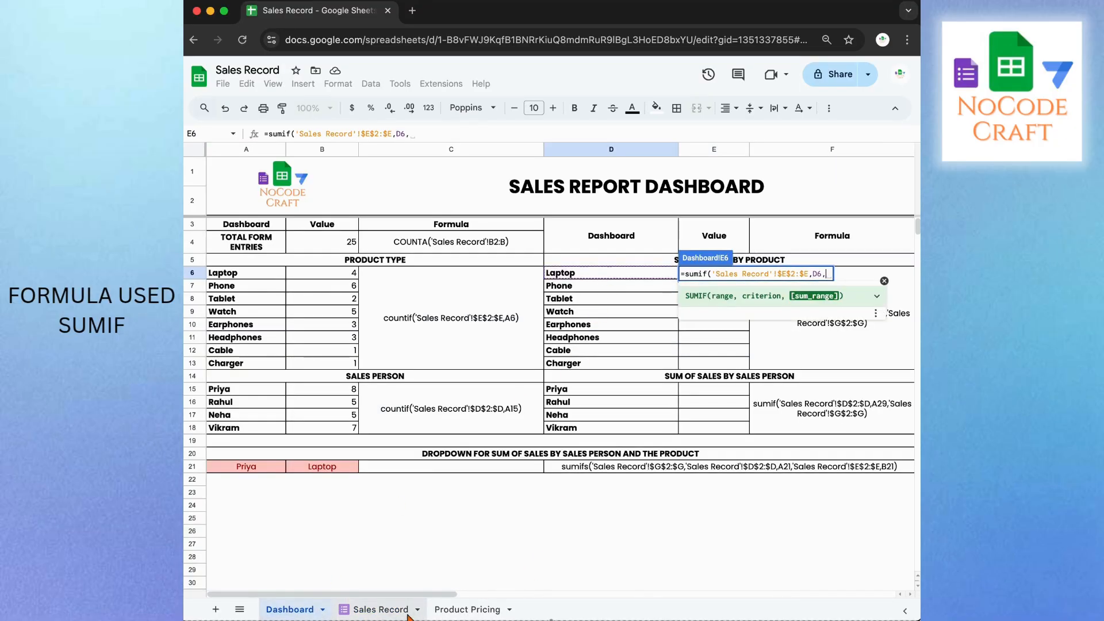
left_click(380, 609)
left_click(772, 212)
type(":G")
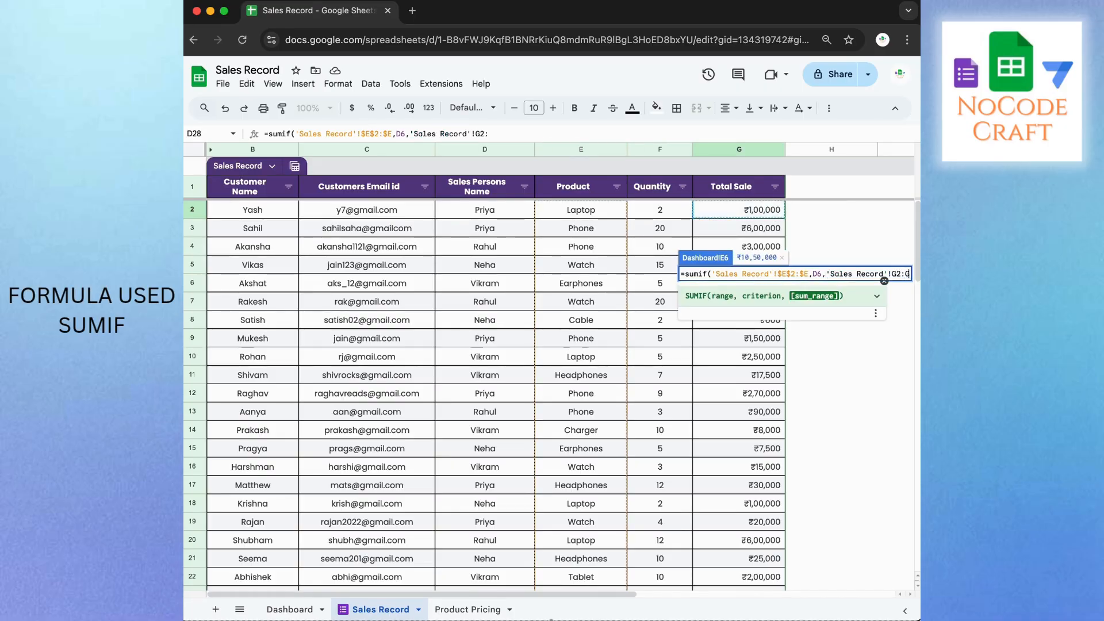
key("F4")
key("Return")
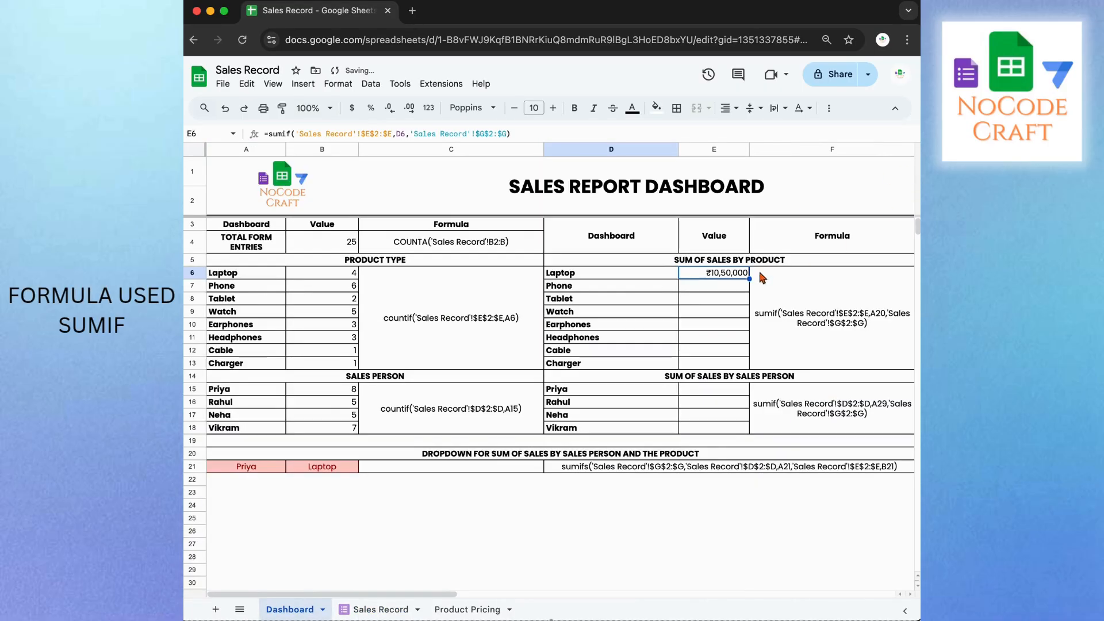
left_click_drag(749, 328, 748, 360)
Step: In Dashboard cell E15, start a SUMIF formula with the Sales Persons Name column 'Sales Record'!$D$2:$D as its range
left_click(747, 389)
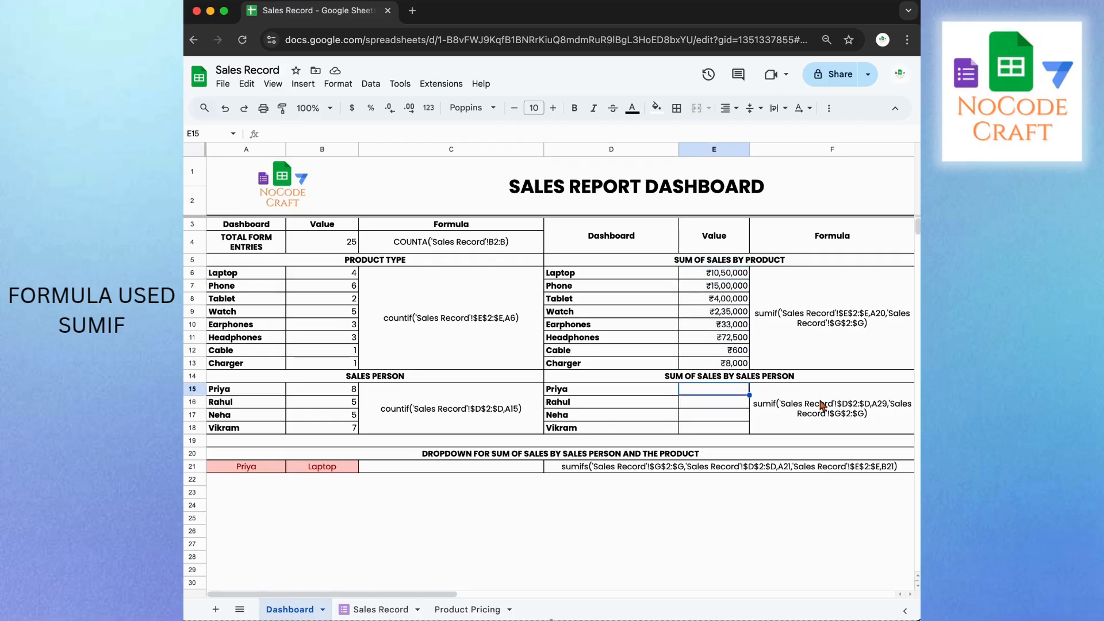
type("=sumif")
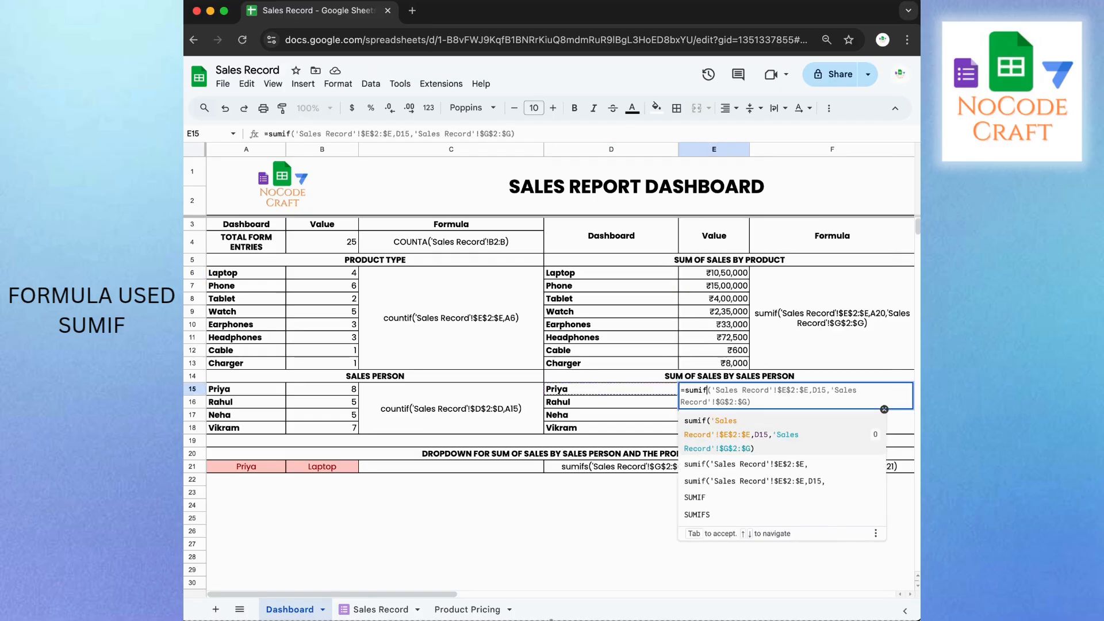
type("(")
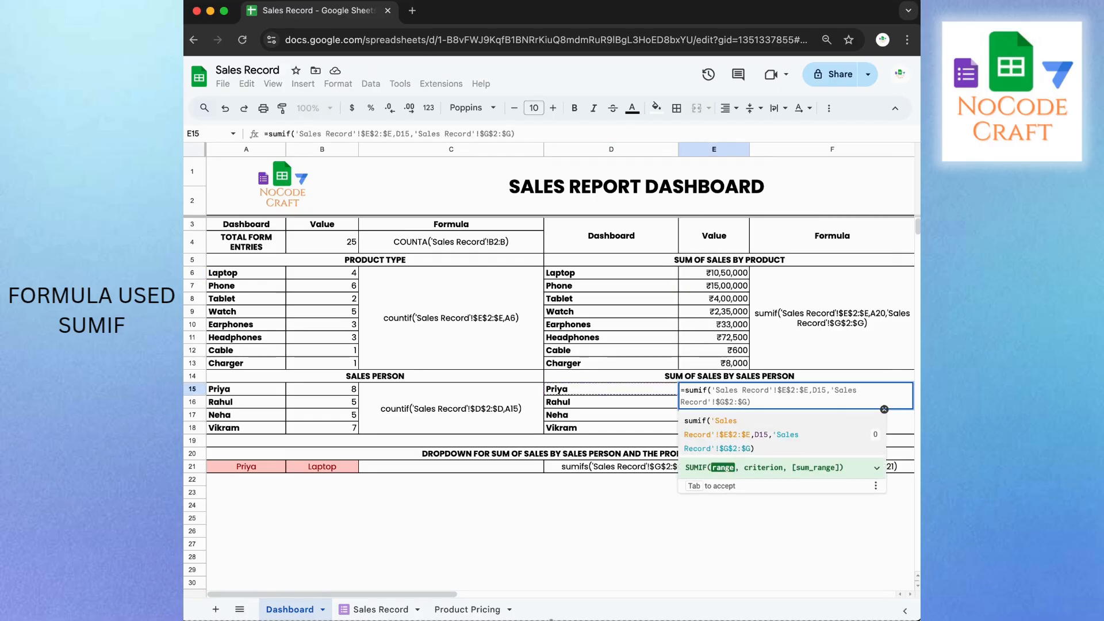
left_click(389, 611)
left_click(498, 214)
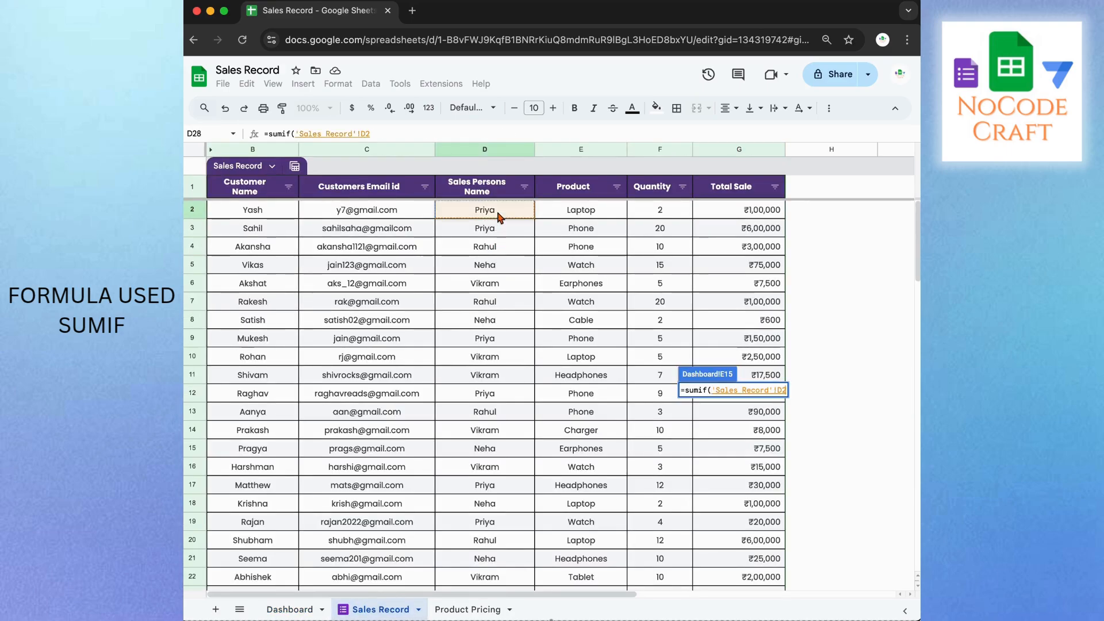
type(":D")
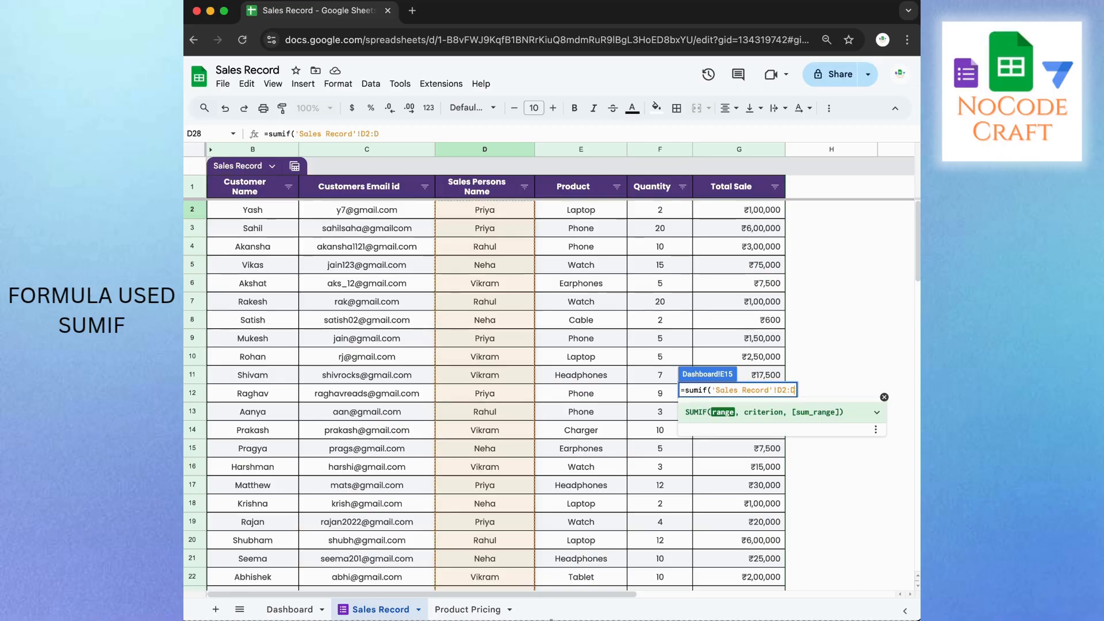
key("F4")
type(",")
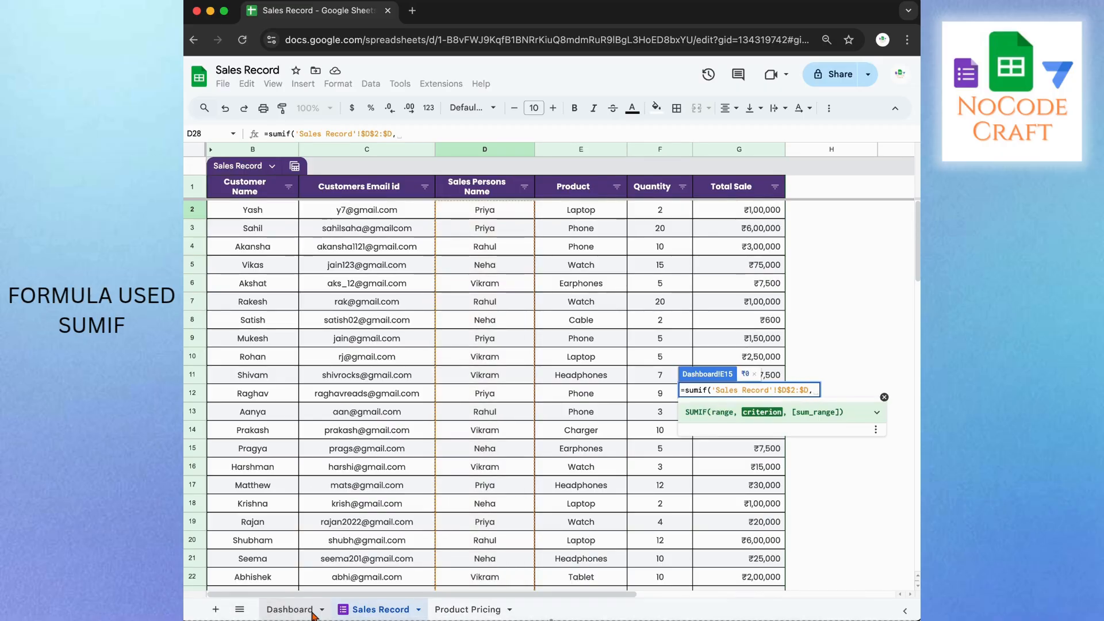
Step: Complete the E15 SUMIF with criterion D15 and sum range 'Sales Record'!$G$2:$G, and fill it down through E18
left_click(286, 609)
left_click(583, 392)
type(",")
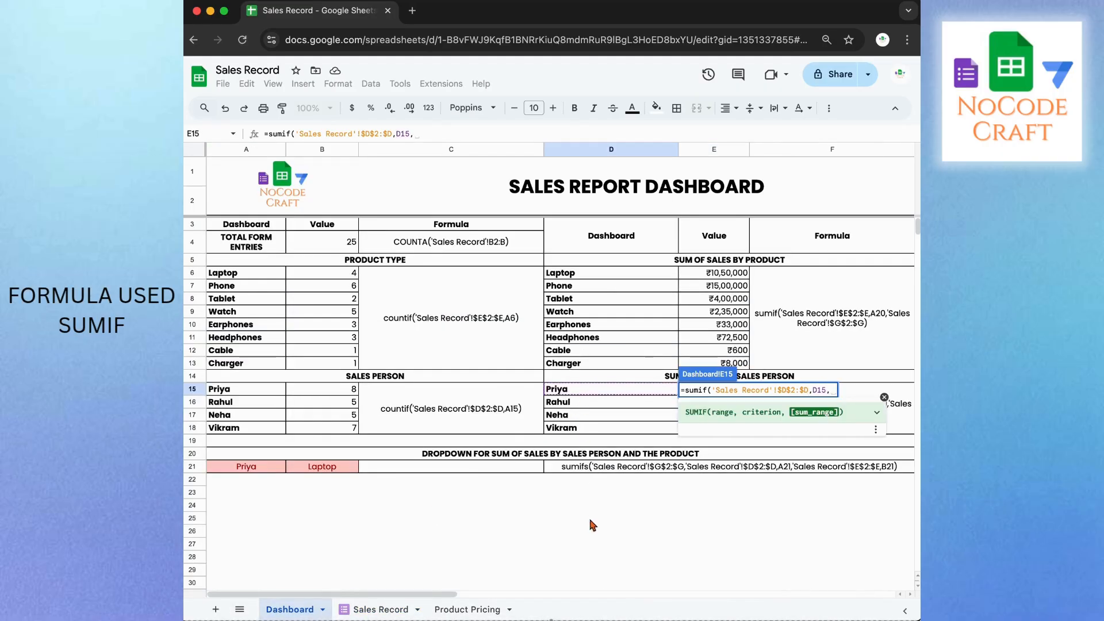
left_click(381, 609)
left_click(751, 210)
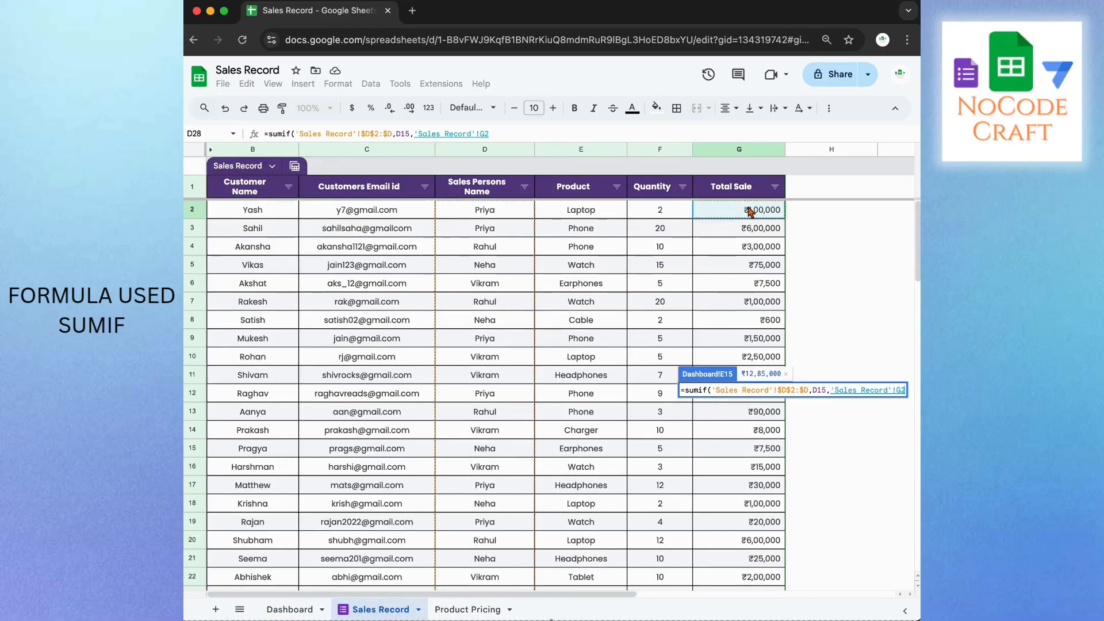
key("F4")
type(":$G")
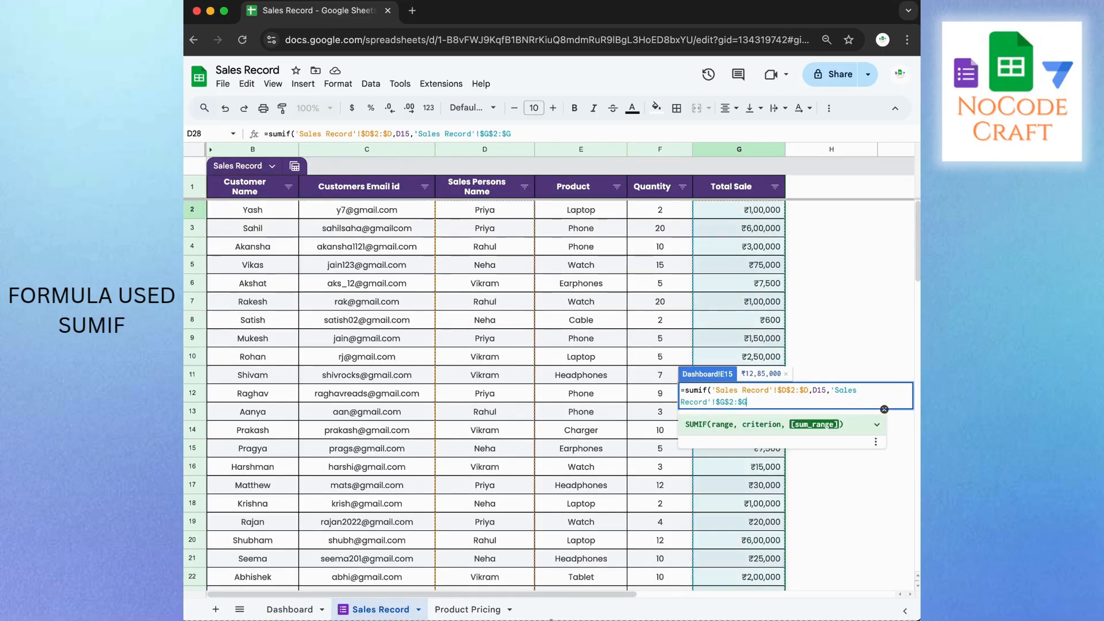
key("Return")
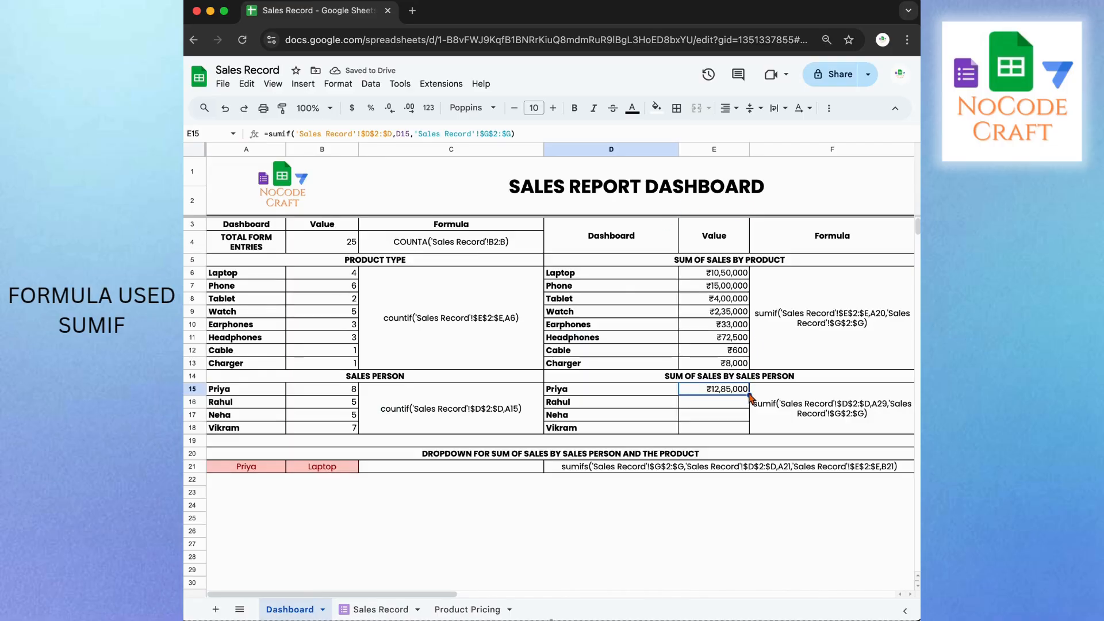
left_click_drag(750, 395, 751, 428)
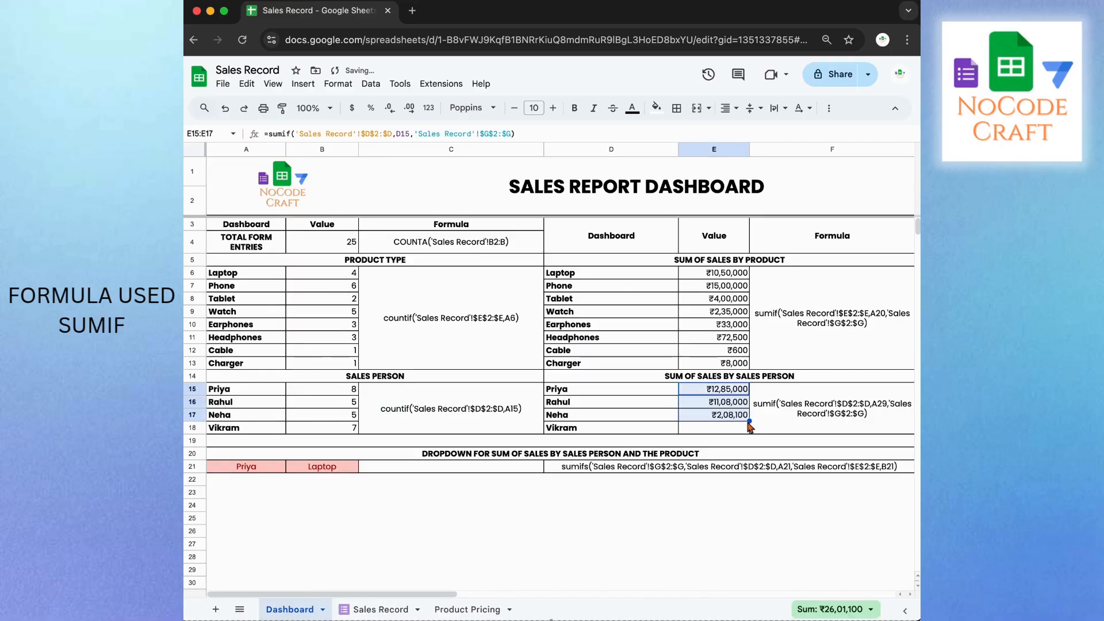
left_click(689, 530)
Step: Set the A21 dropdown to the sales person listed in A16 and the B21 dropdown to Phone
left_click(341, 468)
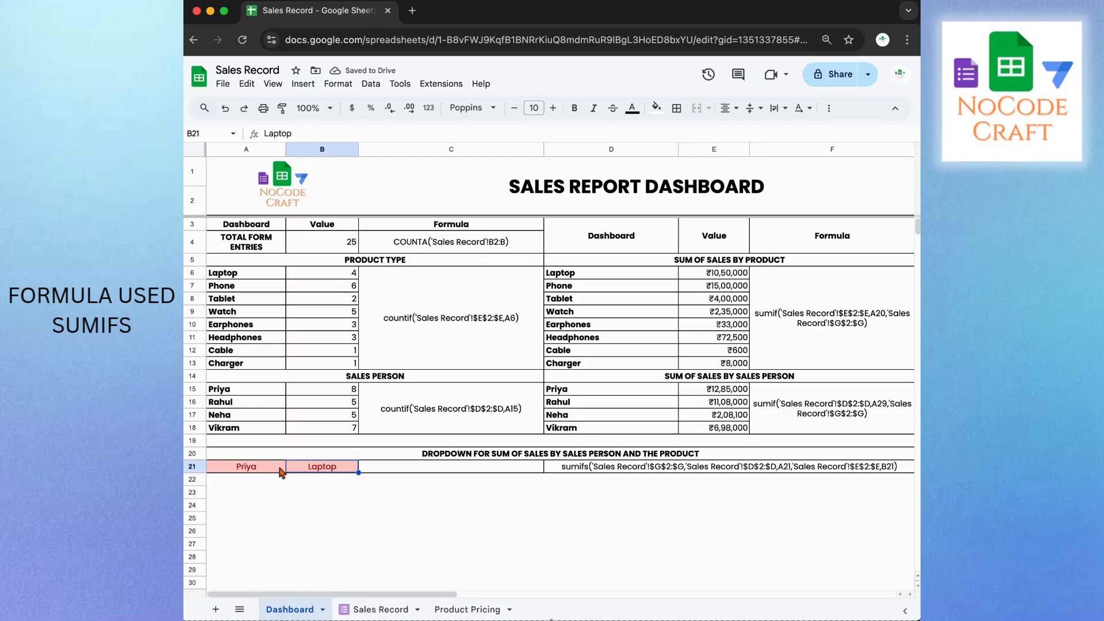
left_click(274, 471)
left_click(305, 472)
left_click(271, 471)
left_click(254, 507)
left_click(301, 471)
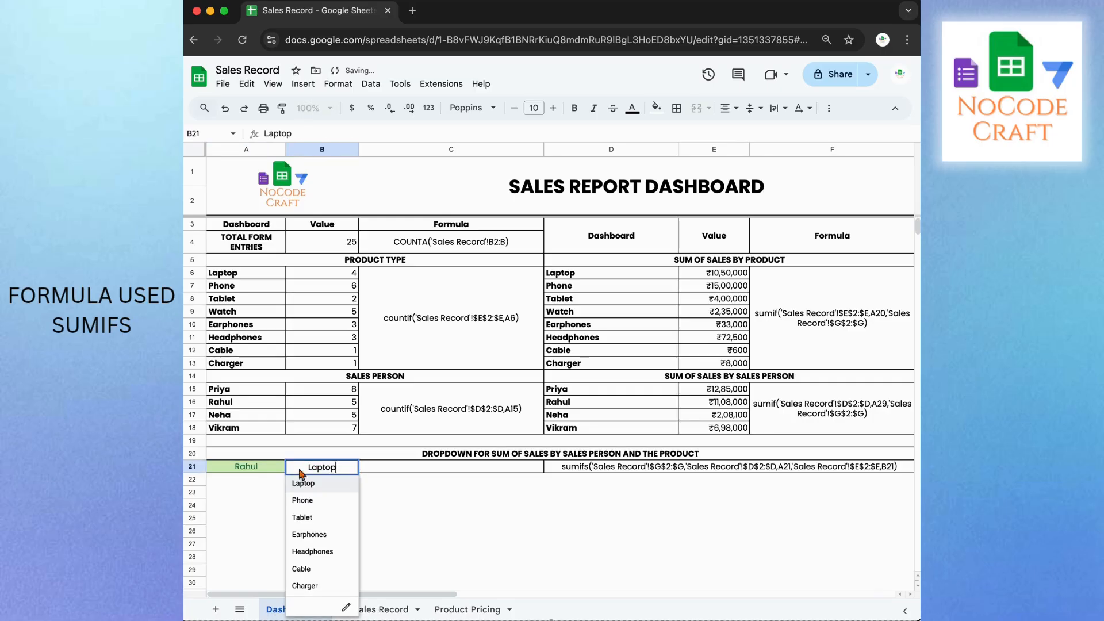
left_click(301, 501)
Step: In Dashboard cell C21, start a SUMIFS formula with the Total Sale column 'Sales Record'!$G$2:$G as its sum range
left_click(389, 469)
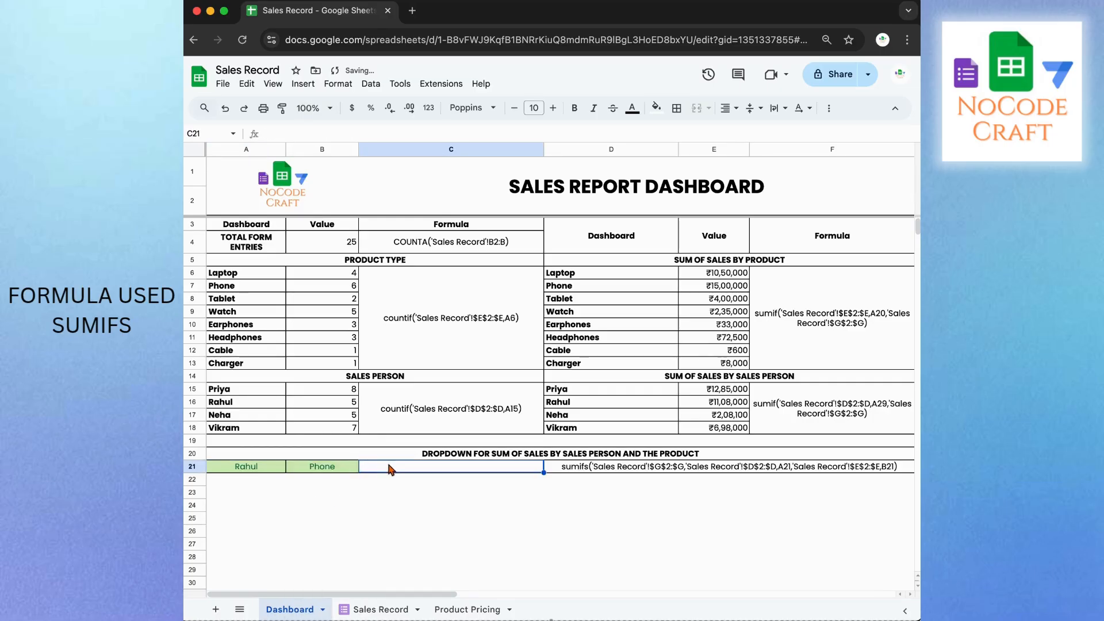
type("=sumi")
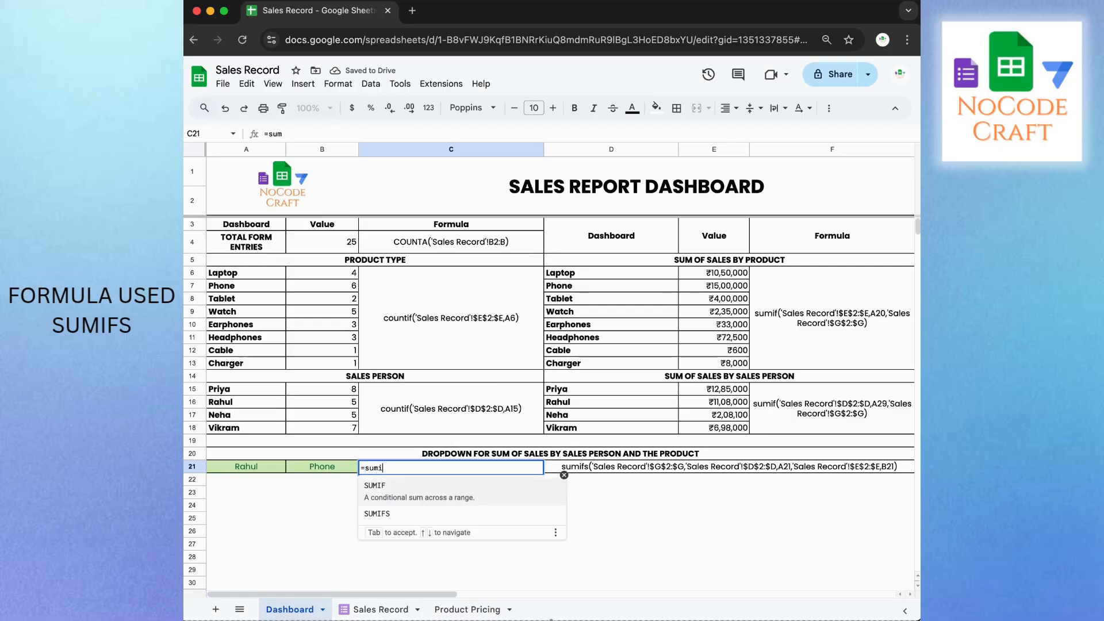
type("fs(")
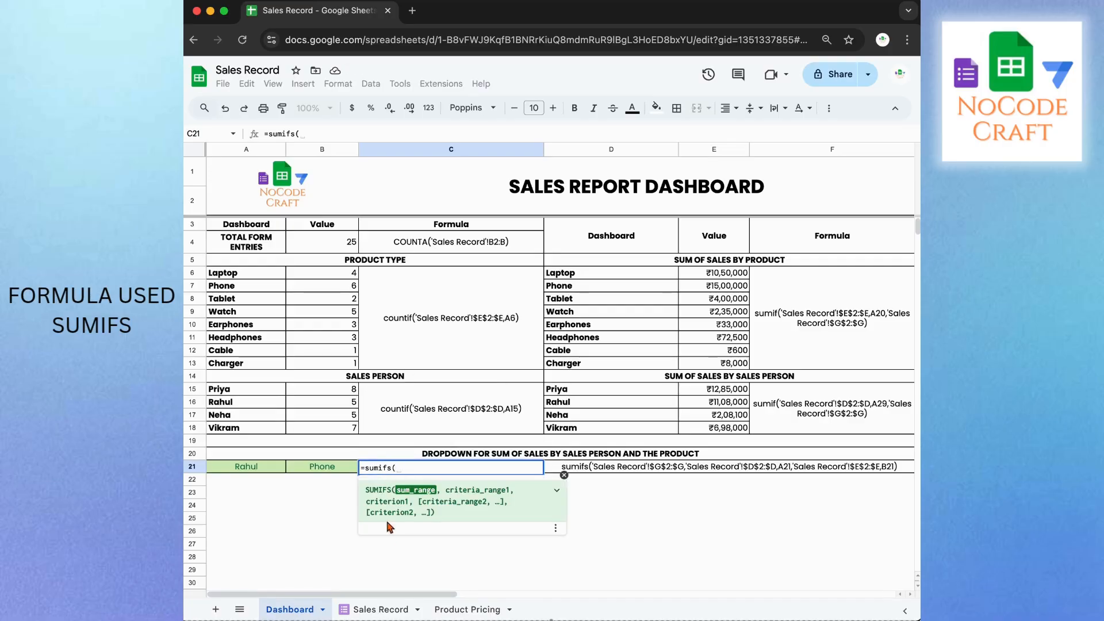
left_click(379, 610)
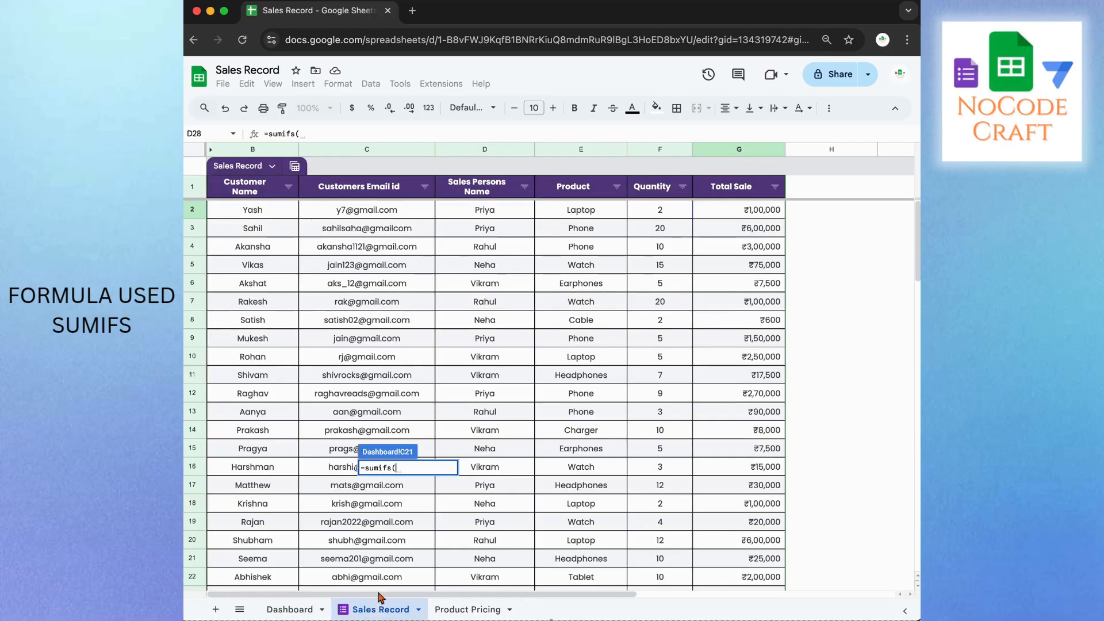
left_click(755, 211)
key("F4")
type(":$G")
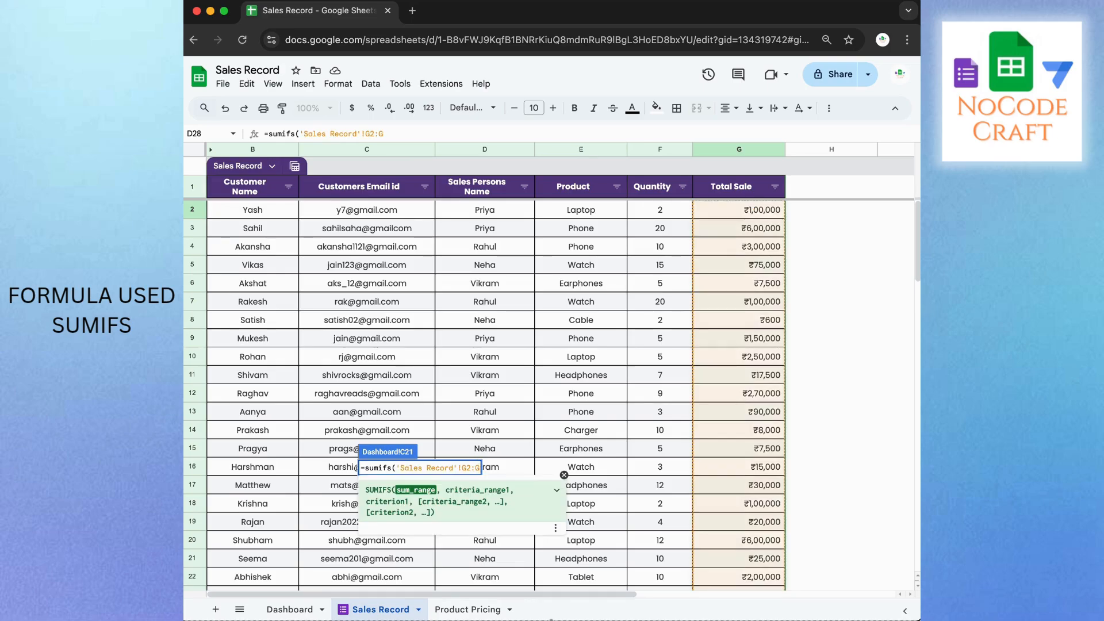
type(",")
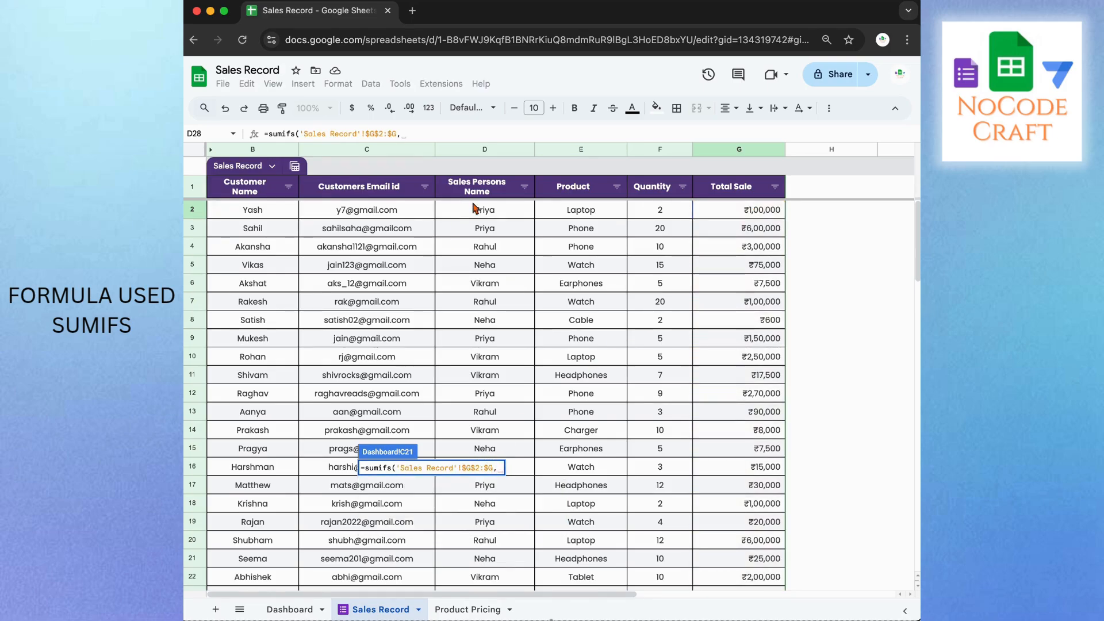
Step: Add the Sales Persons Name column 'Sales Record'!$D$2:$D as the first criteria range, with Dashboard cell A21 as its criterion
left_click(482, 210)
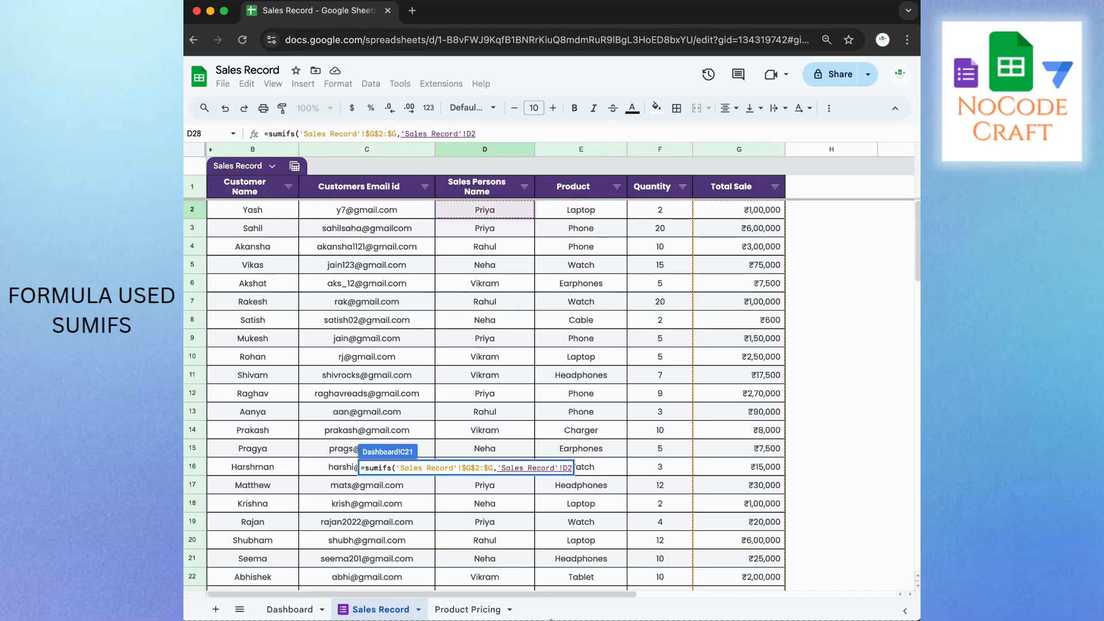
type(":D")
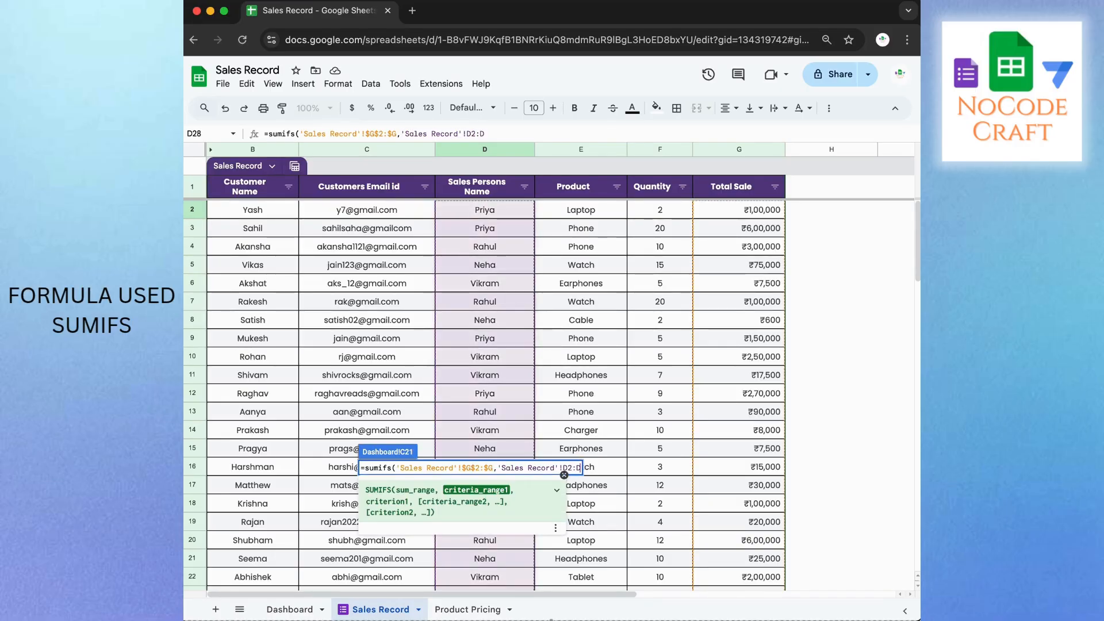
key("F4")
type(",")
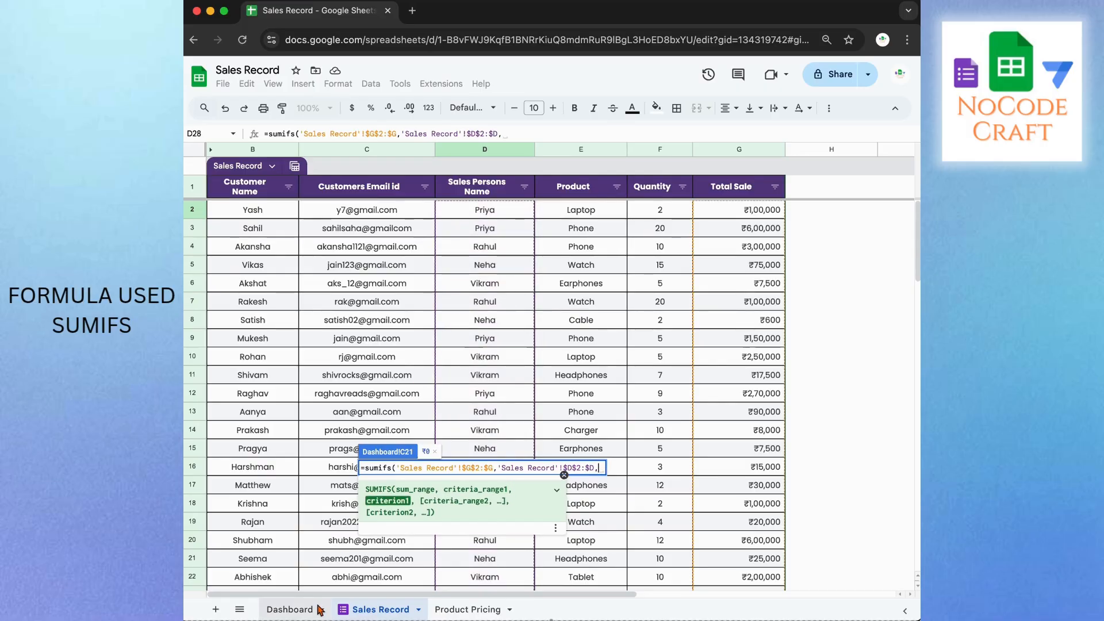
left_click(290, 610)
left_click(266, 476)
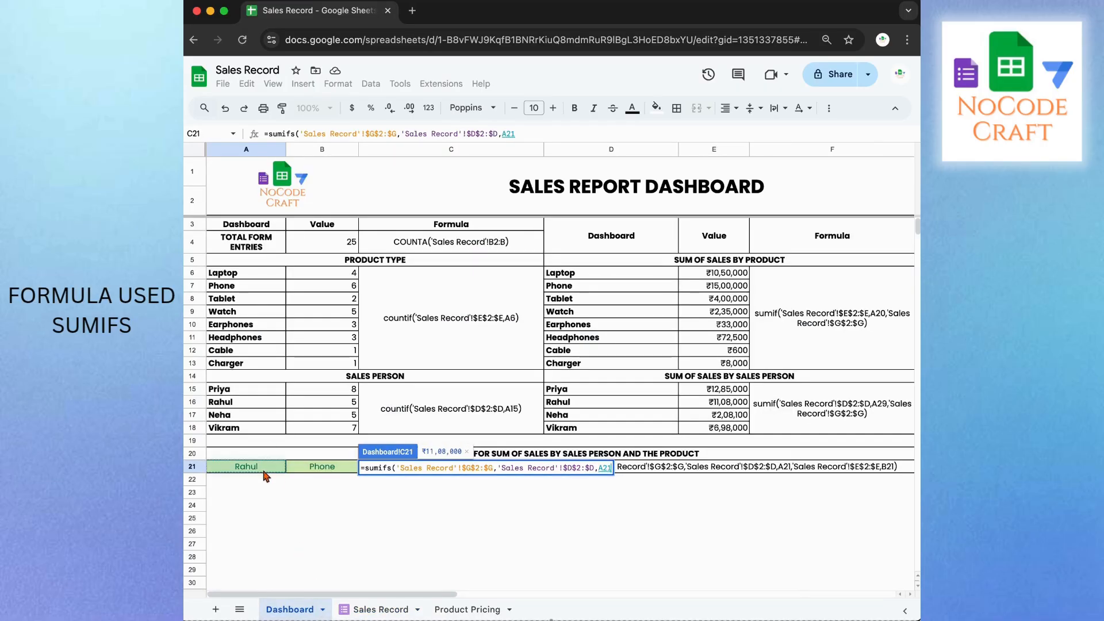
type(",")
Step: Complete the C21 SUMIFS with the Product column 'Sales Record'!$E$2:$E as second criteria range and B21 as its criterion
left_click(362, 612)
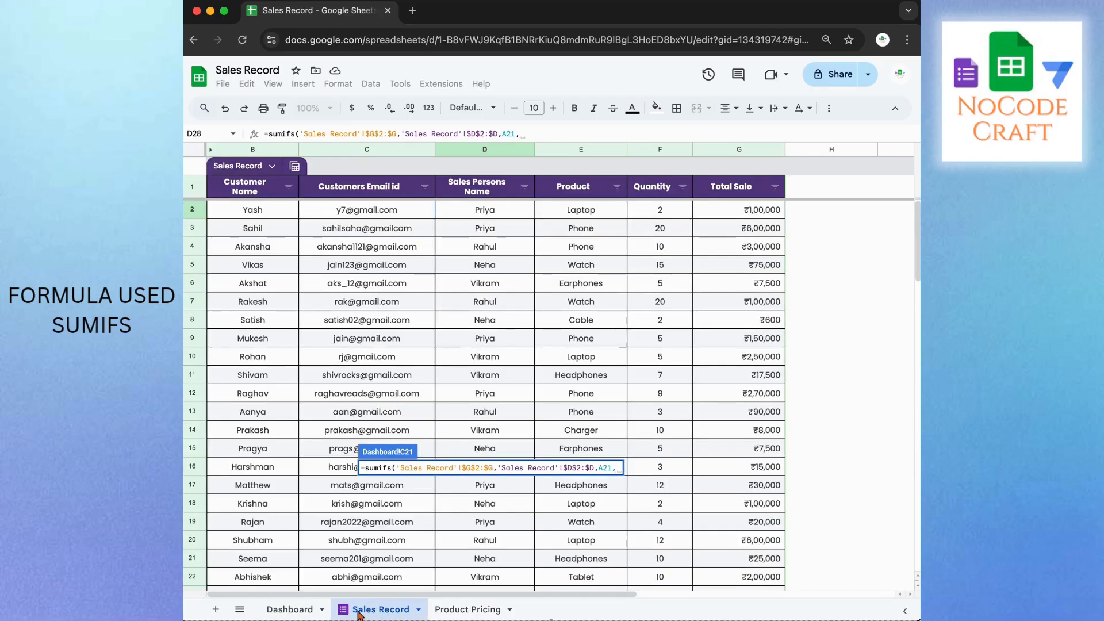
left_click(598, 211)
type(":E")
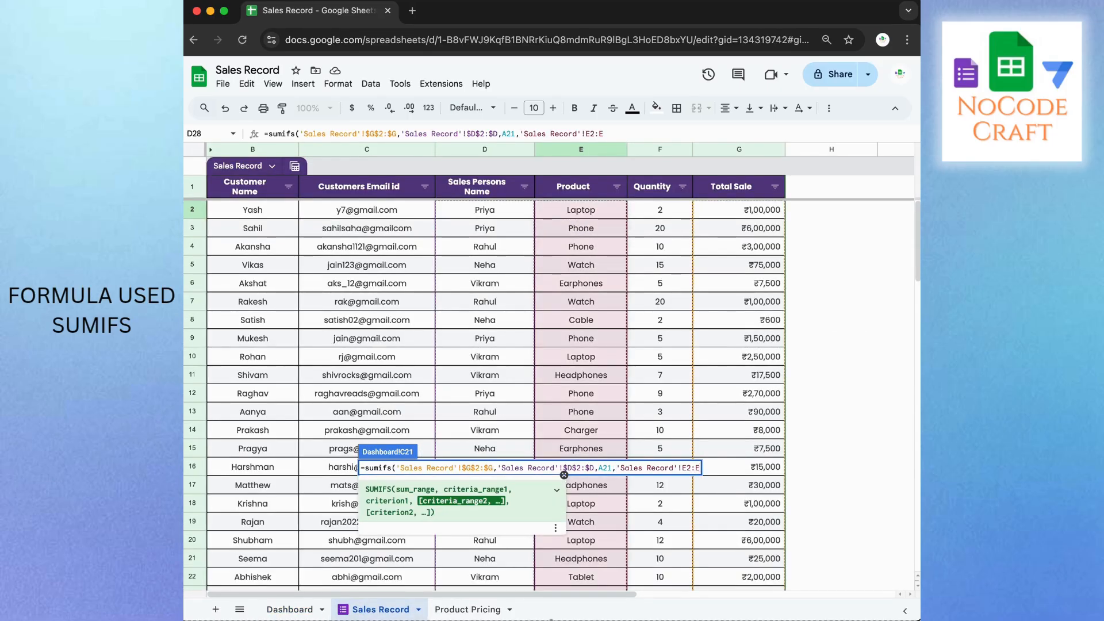
key("F4")
type(",")
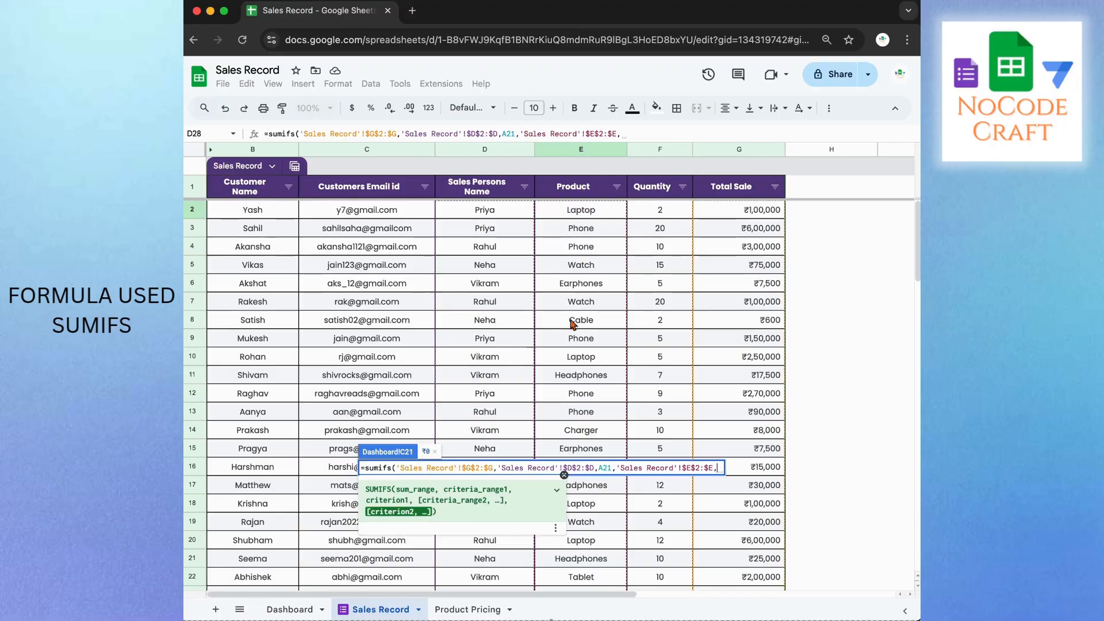
left_click(307, 615)
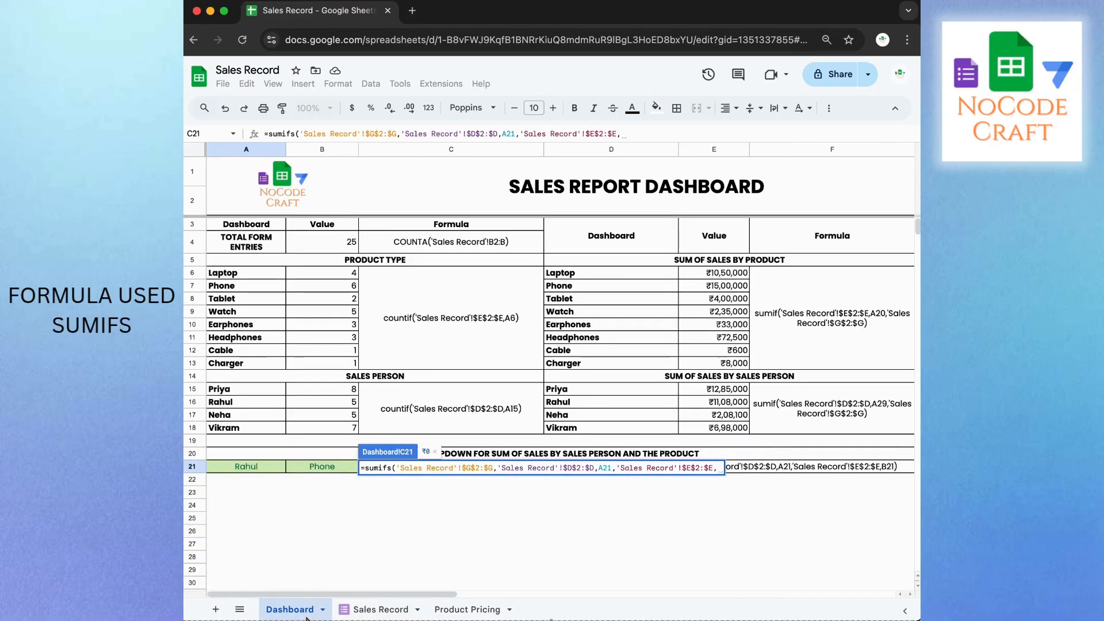
left_click(331, 468)
key("Return")
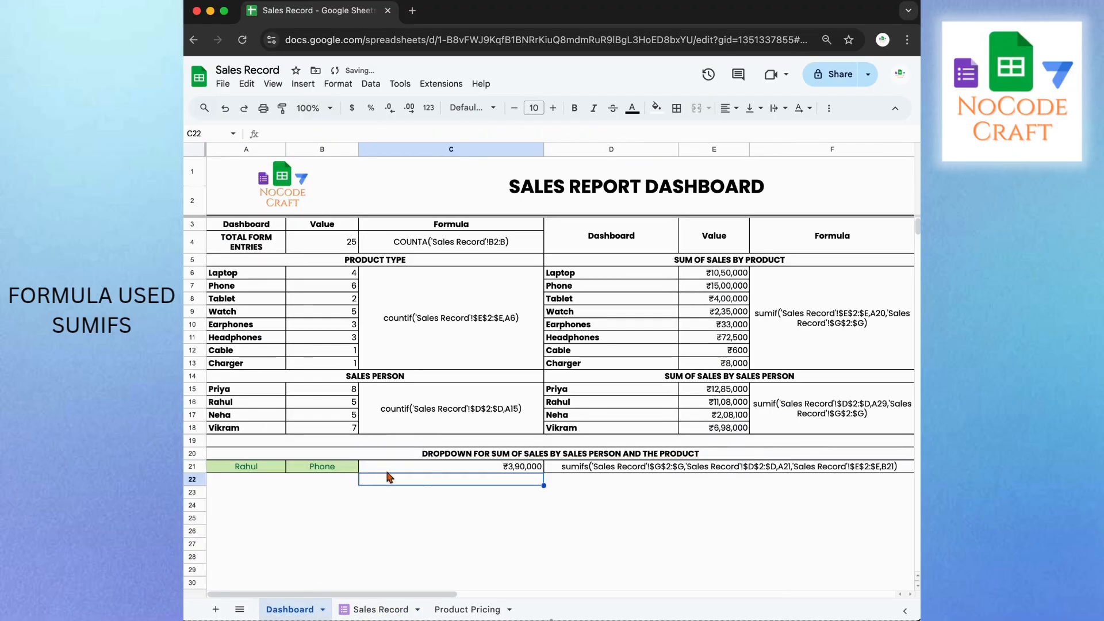
Step: Test the C21 formula by switching the B21 product dropdown to Laptop, Earphones and back to Phone
left_click(335, 468)
left_click(335, 469)
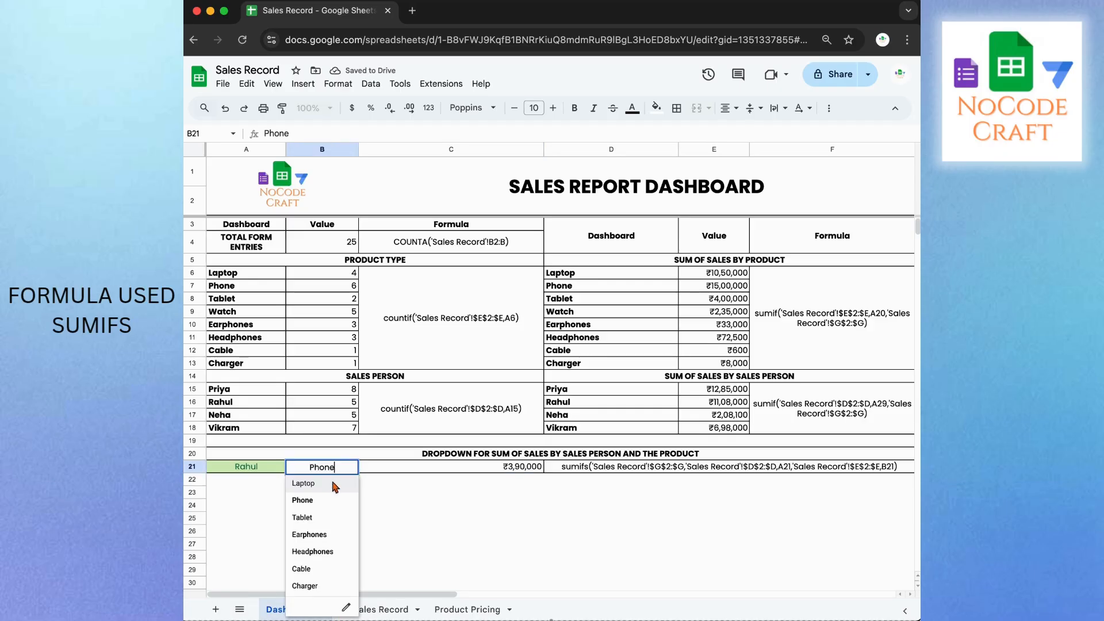
left_click(329, 485)
left_click(339, 471)
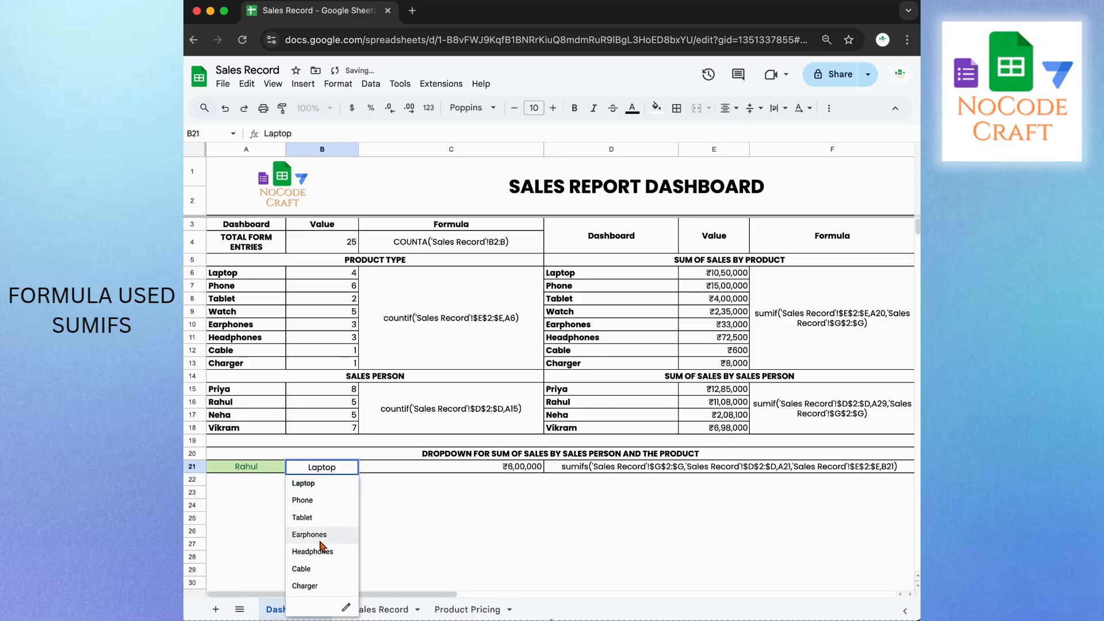
left_click(314, 534)
left_click(330, 468)
left_click(320, 501)
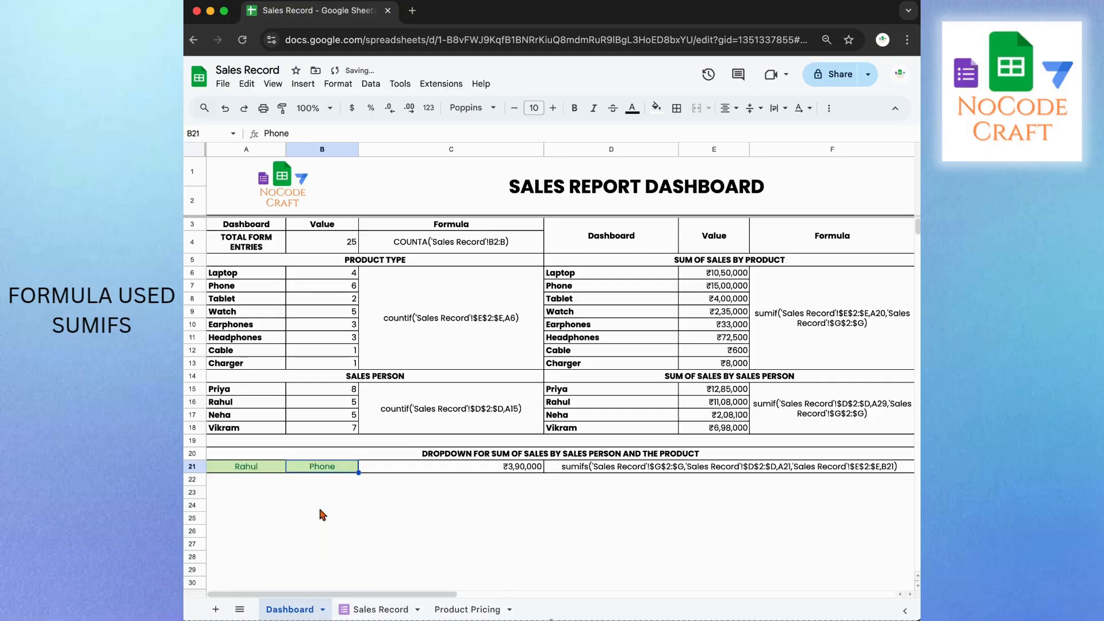
Step: Set the A21 dropdown to the sales person listed in A17 and try Tablet and Laptop in B21, ending on Headphones
left_click(254, 469)
left_click(266, 517)
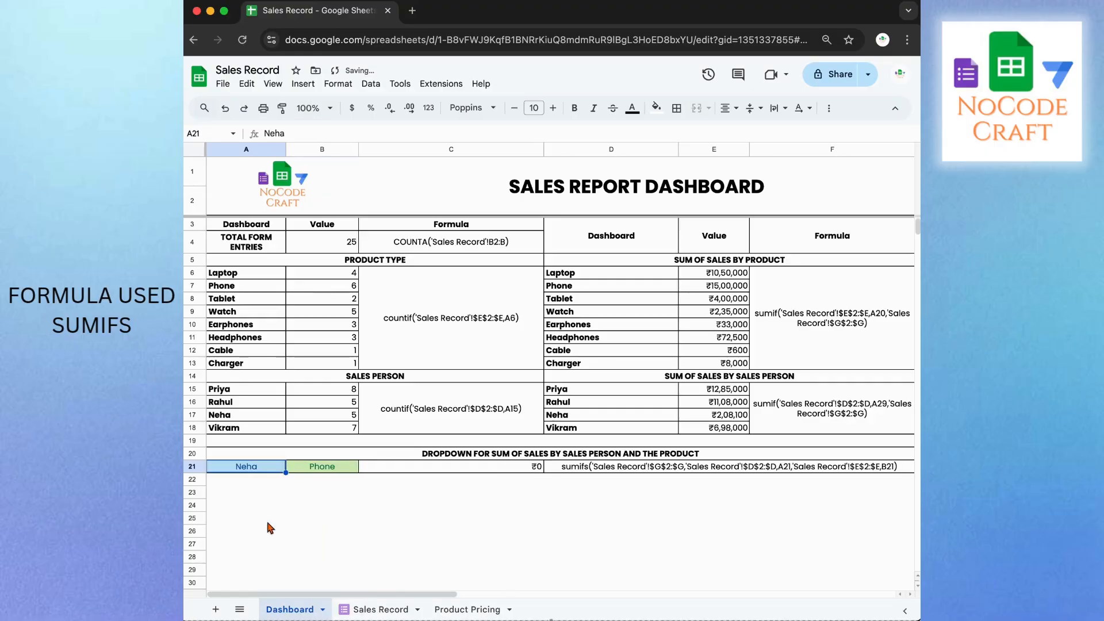
left_click(316, 467)
left_click(315, 466)
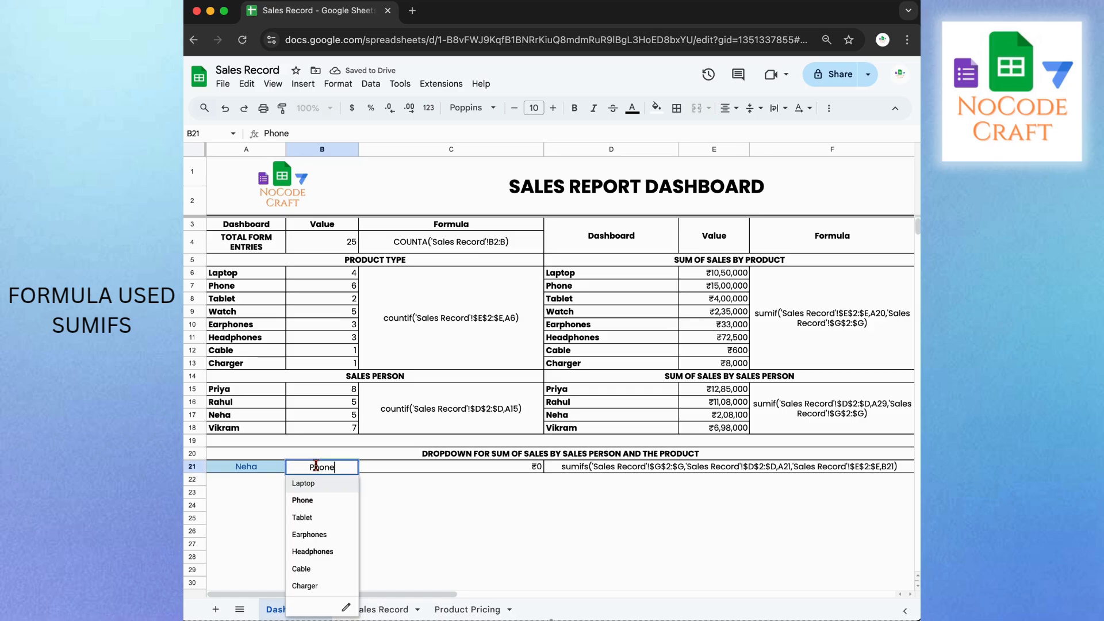
left_click(314, 517)
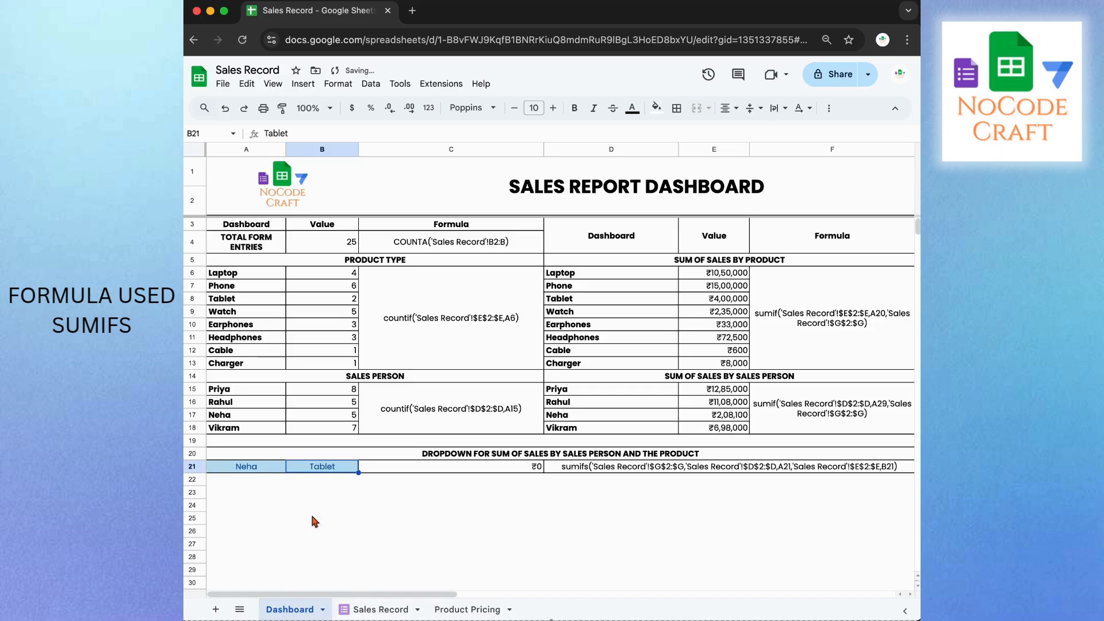
left_click(336, 467)
left_click(330, 483)
left_click(337, 469)
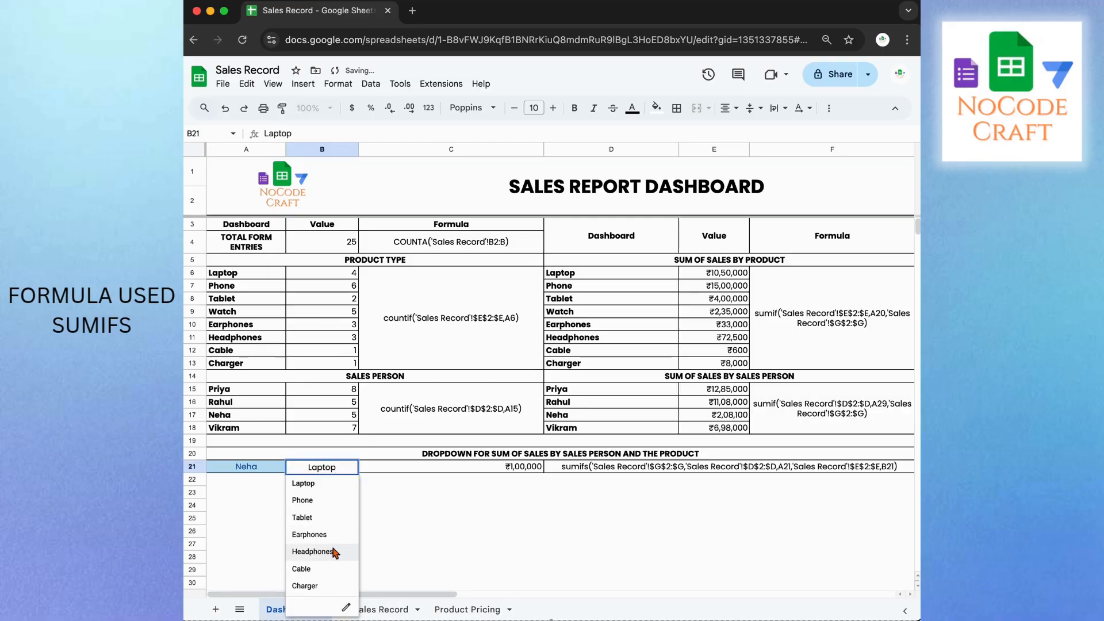
left_click(334, 552)
left_click(339, 495)
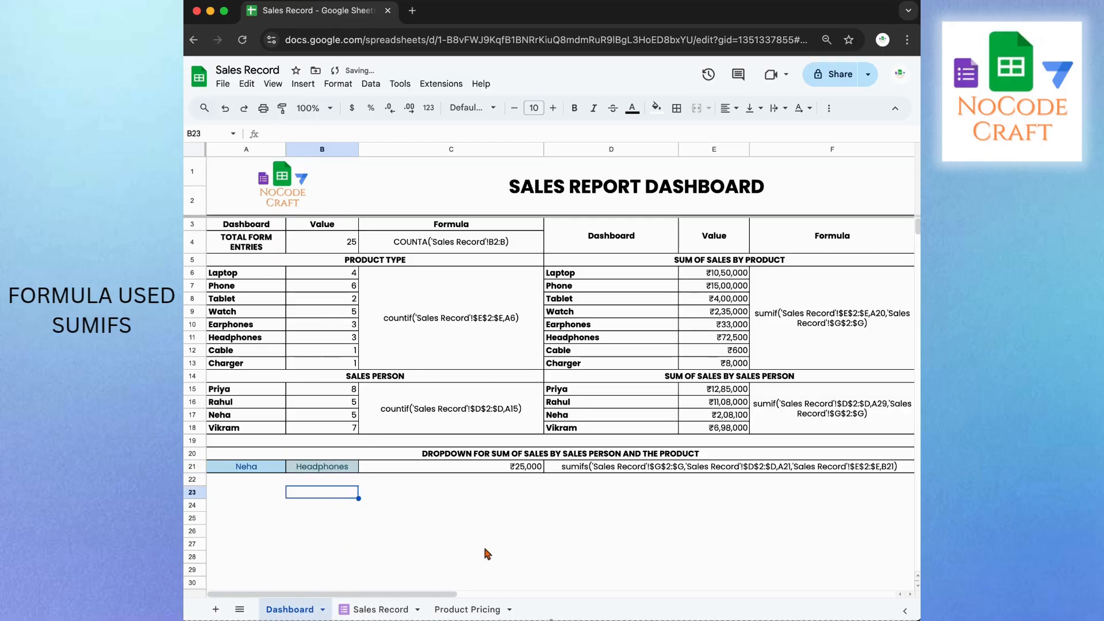
Step: Insert a chart from the product type counts in A6:B13 and change it to a combo chart
left_click(274, 276)
left_click_drag(275, 278, 338, 369)
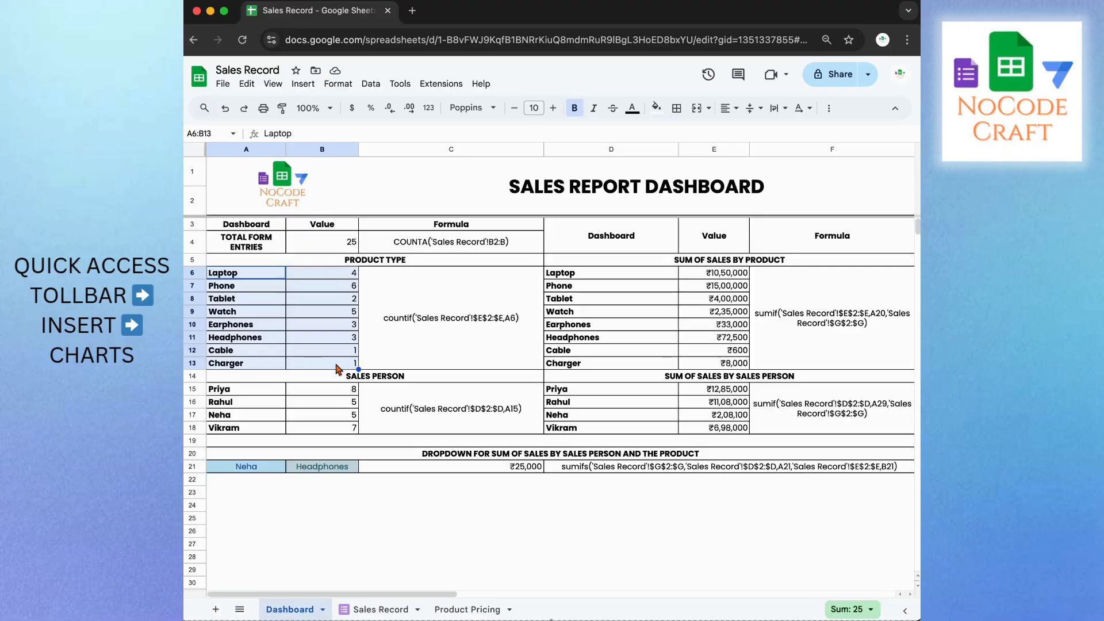
left_click(313, 86)
left_click(348, 227)
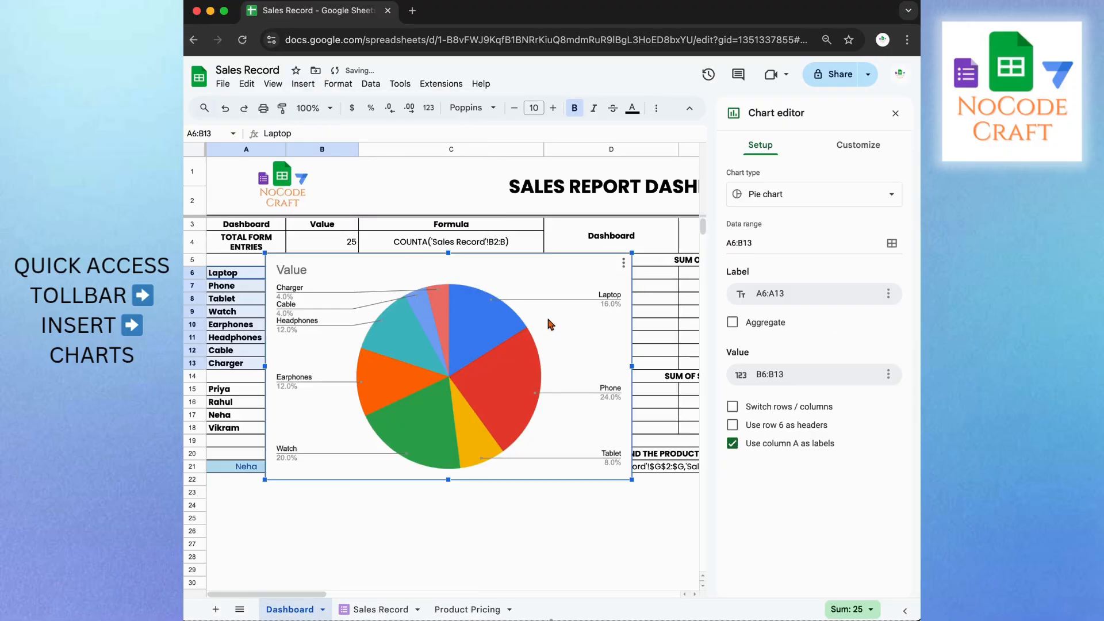
left_click(790, 199)
left_click(857, 362)
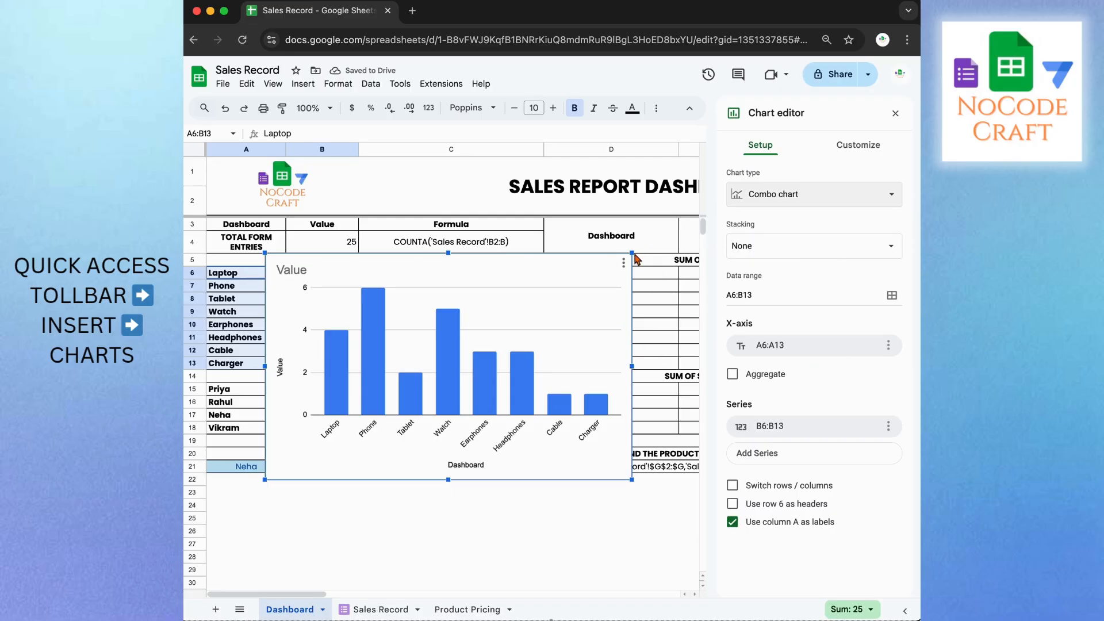
Step: Shrink the product combo chart and place it directly below the dropdown row, starting at column A
left_click_drag(635, 257, 509, 329)
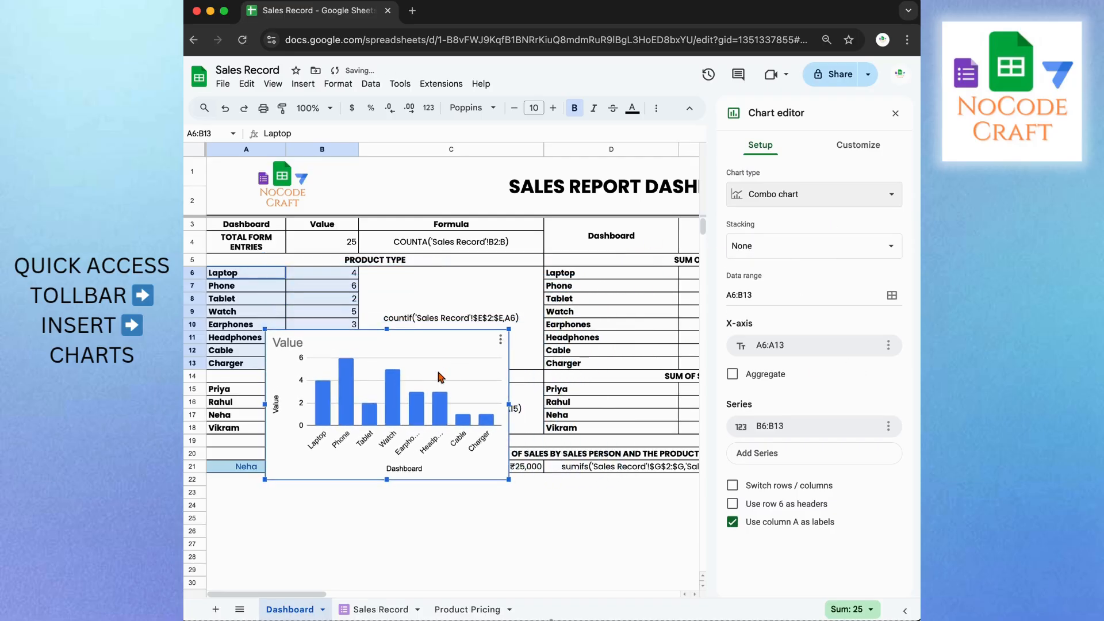
scroll(440, 376, "down", 1)
scroll(439, 373, "up", 1)
left_click_drag(438, 373, 381, 521)
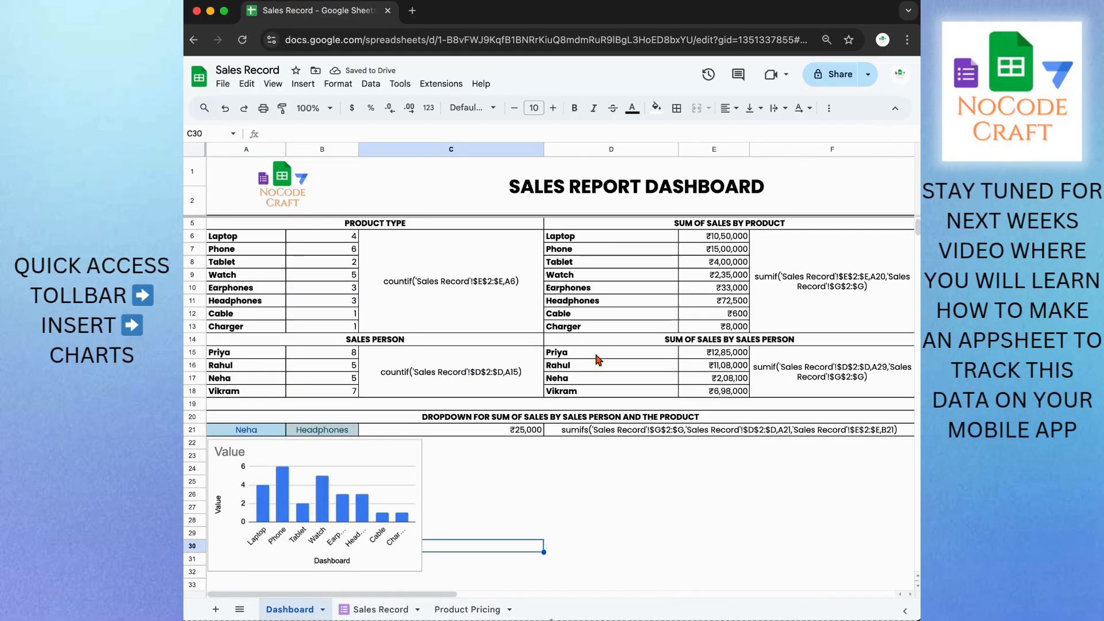
Step: Insert a chart from the sales person totals in D15:E18, try a column chart, and set its type to line chart
left_click_drag(597, 356, 699, 397)
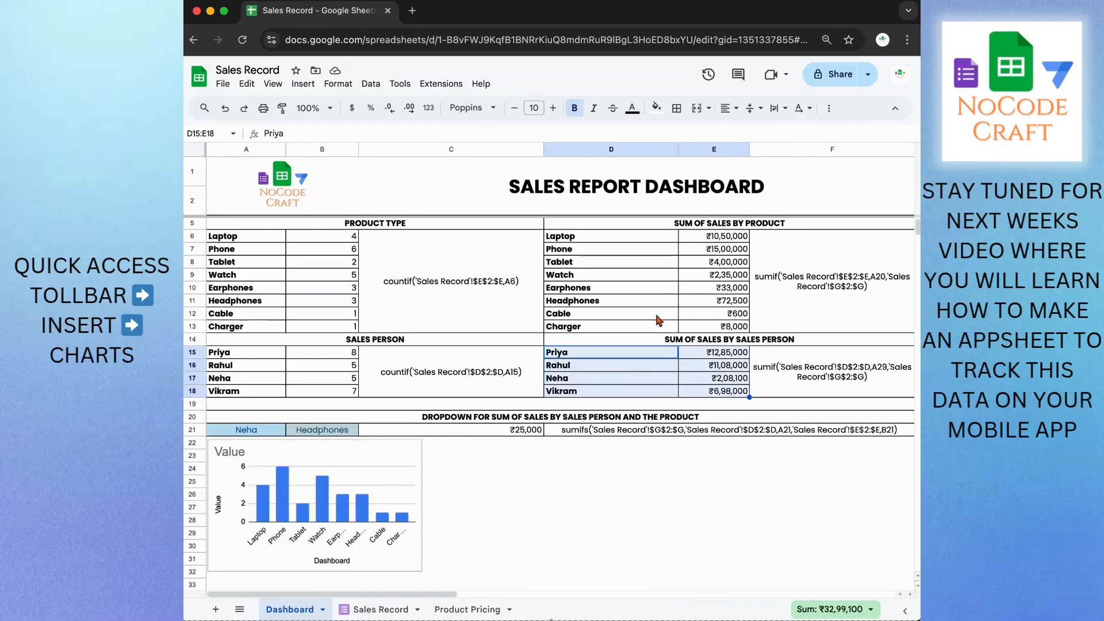
left_click(303, 83)
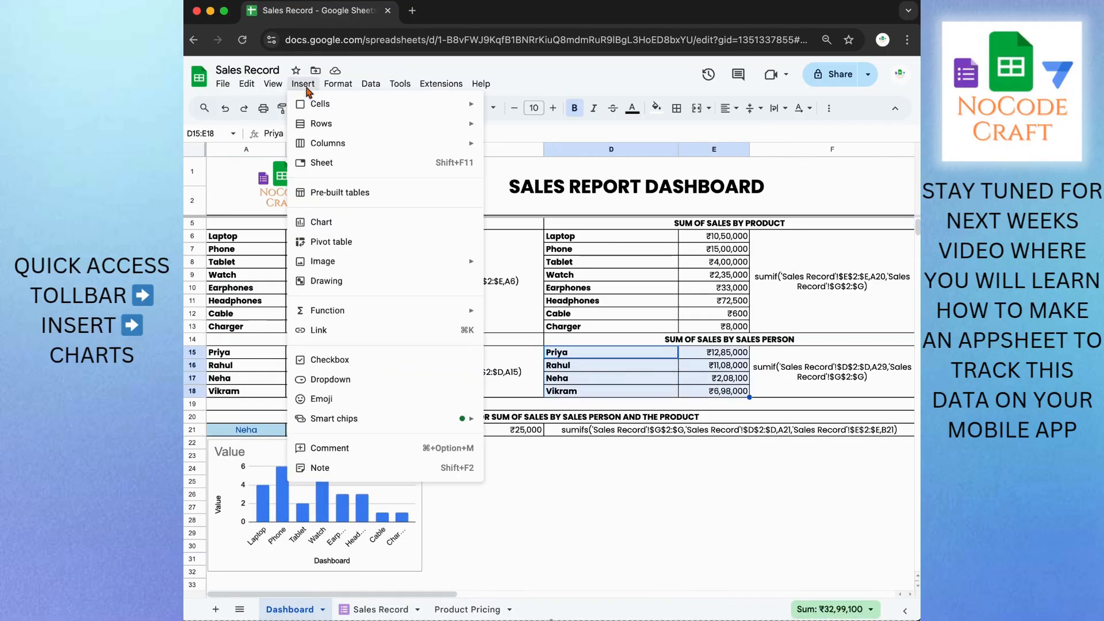
left_click(357, 223)
left_click(817, 194)
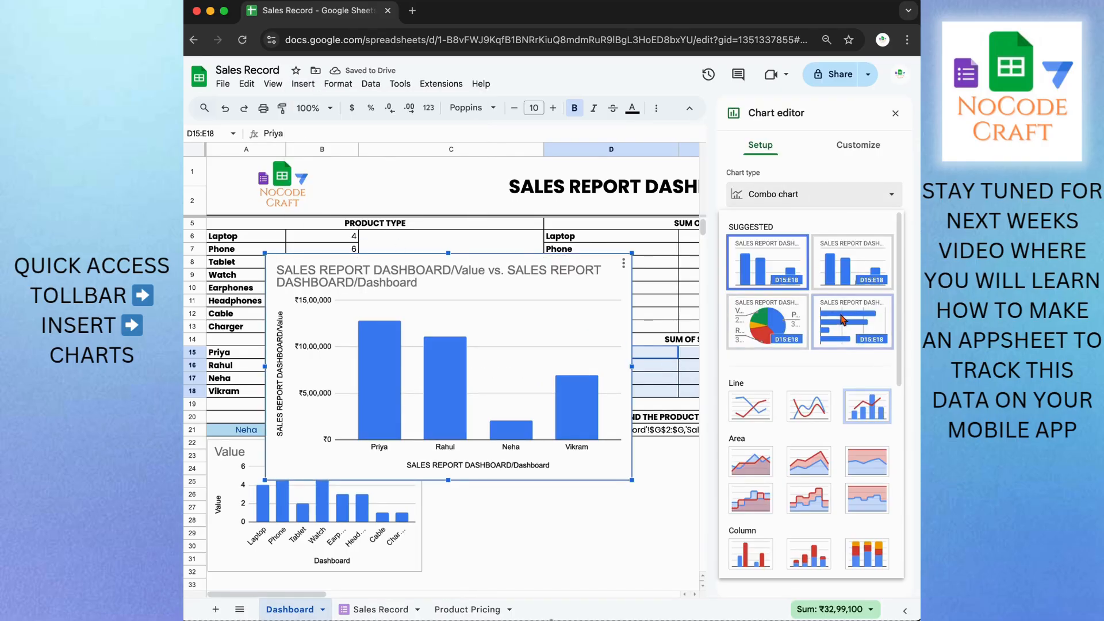
left_click(847, 282)
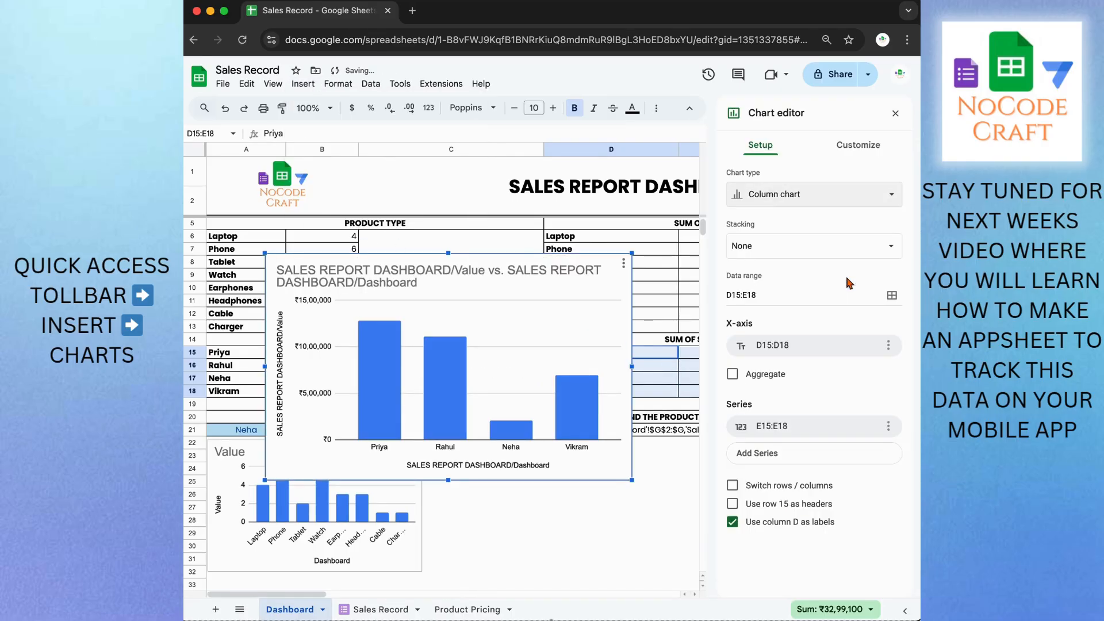
left_click(822, 201)
left_click(764, 400)
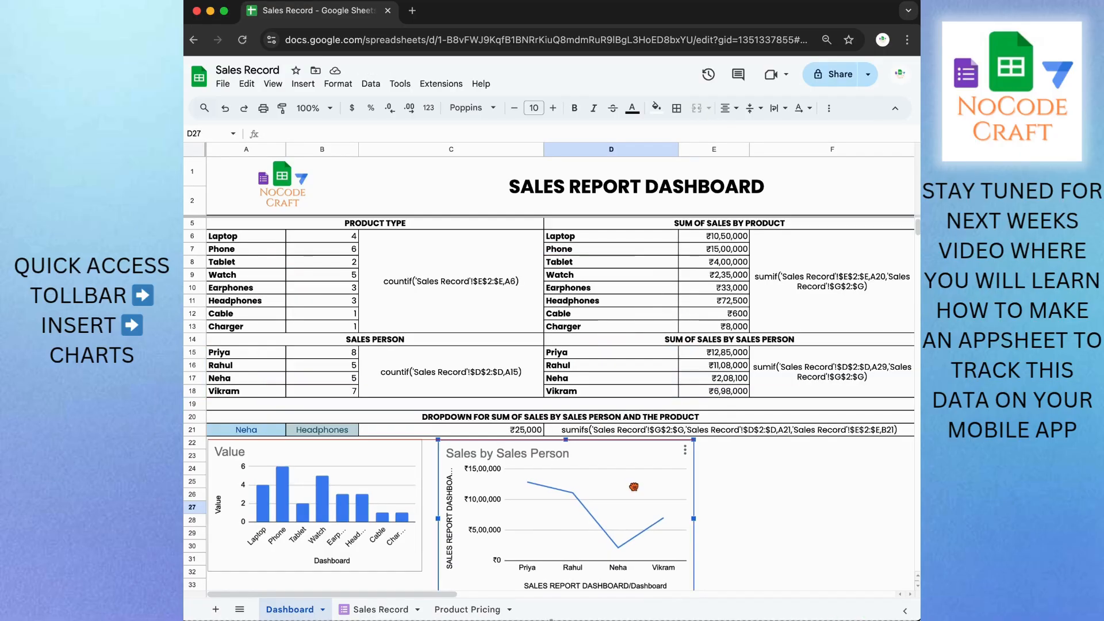
Step: Resize the Sales by Sales Person line chart to a smaller size beside the product chart
scroll(723, 489, "down", 3)
left_click_drag(438, 499, 472, 482)
scroll(599, 414, "up", 5)
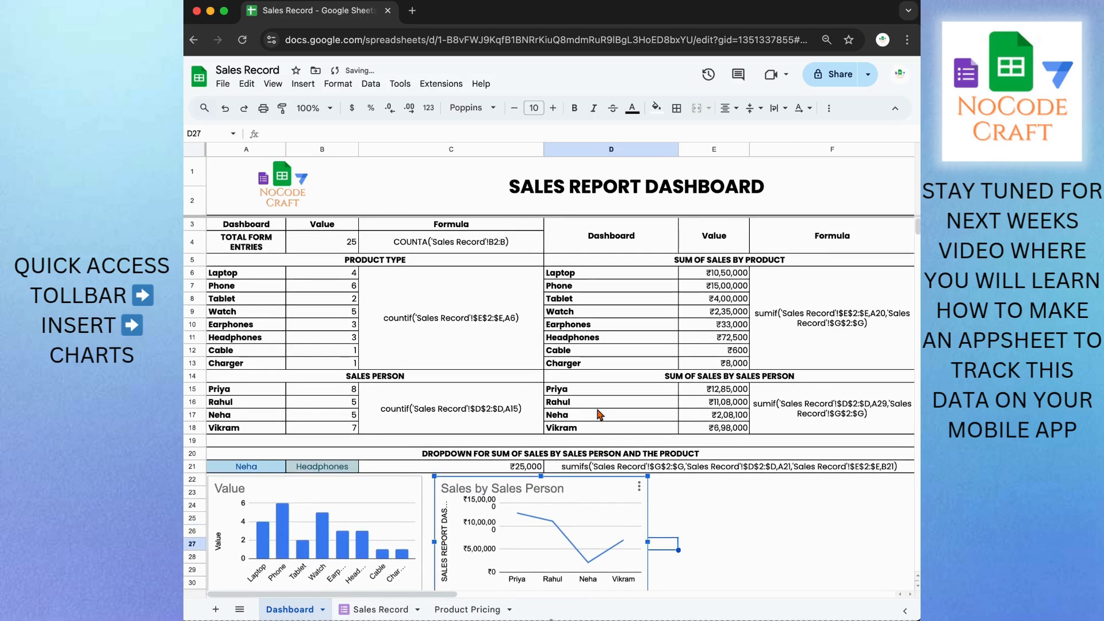